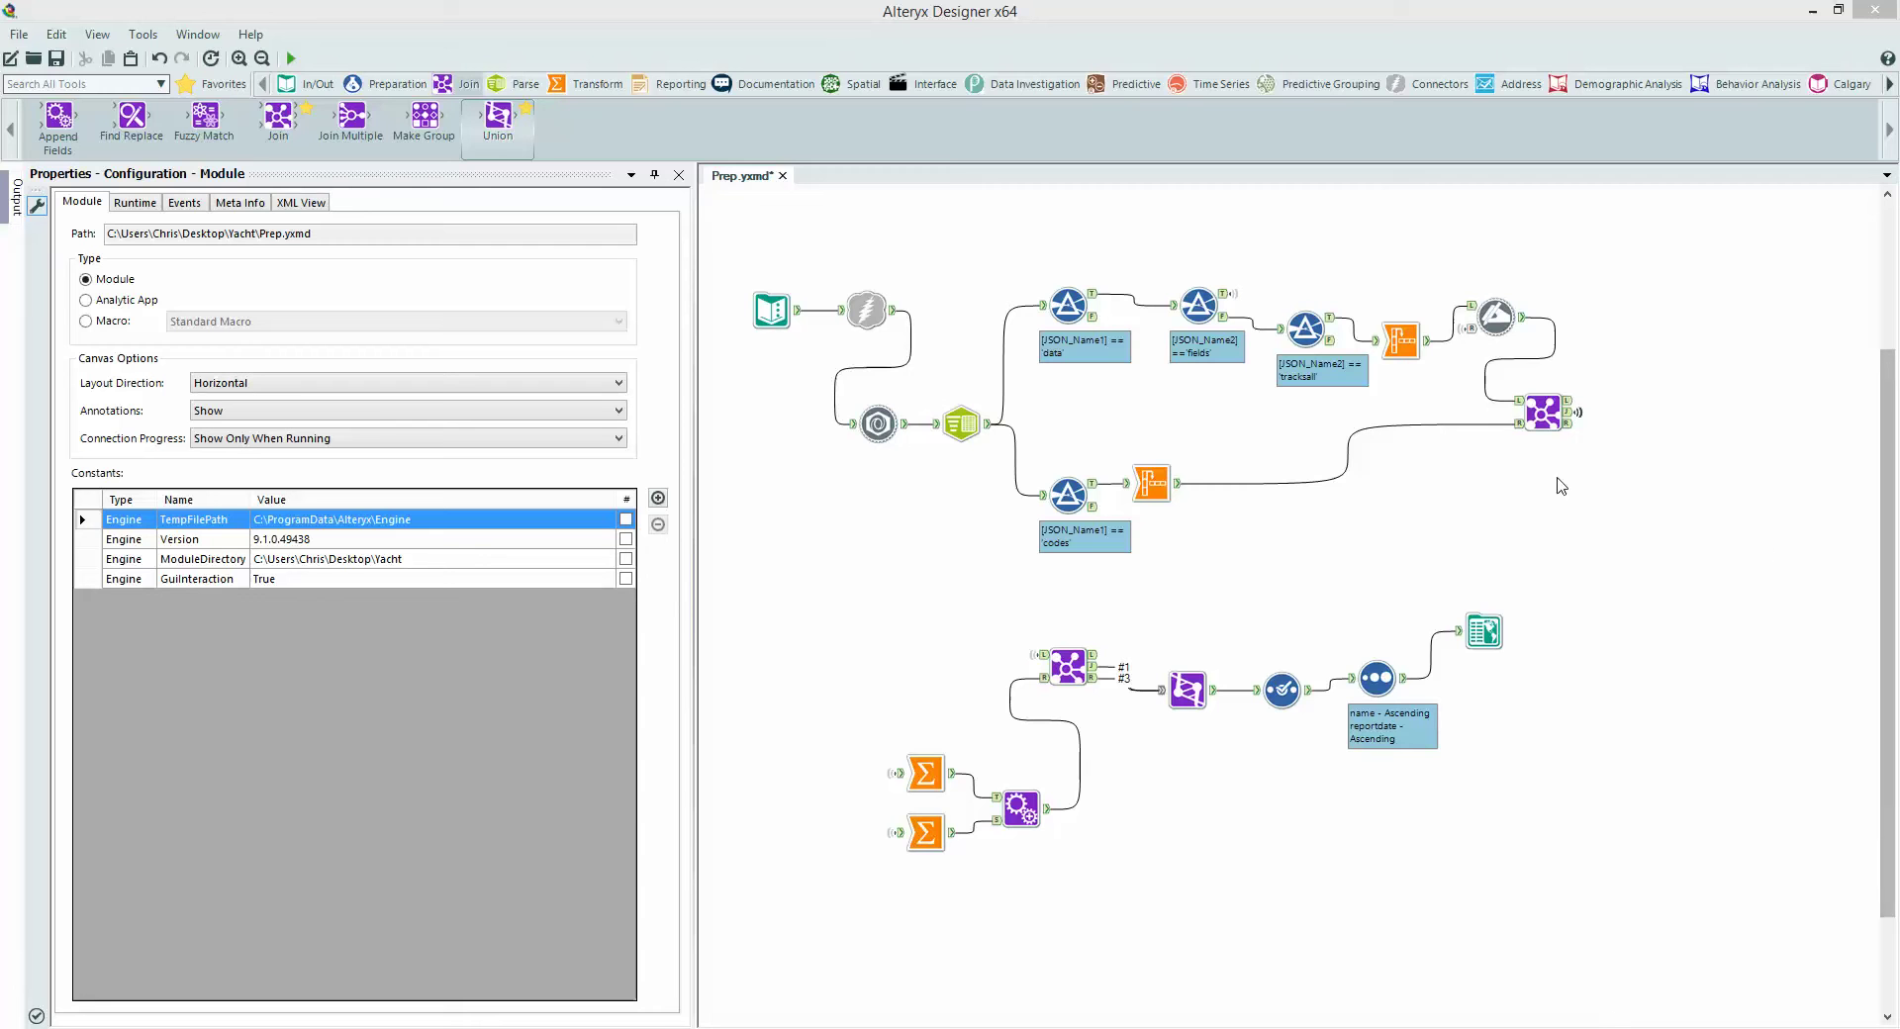
Step: Run Prep.yxmd, review the logged conversion errors and warnings, and return to the canvas
{"action": "left_click", "coordinate": [874, 370]}
{"action": "left_click", "coordinate": [875, 314]}
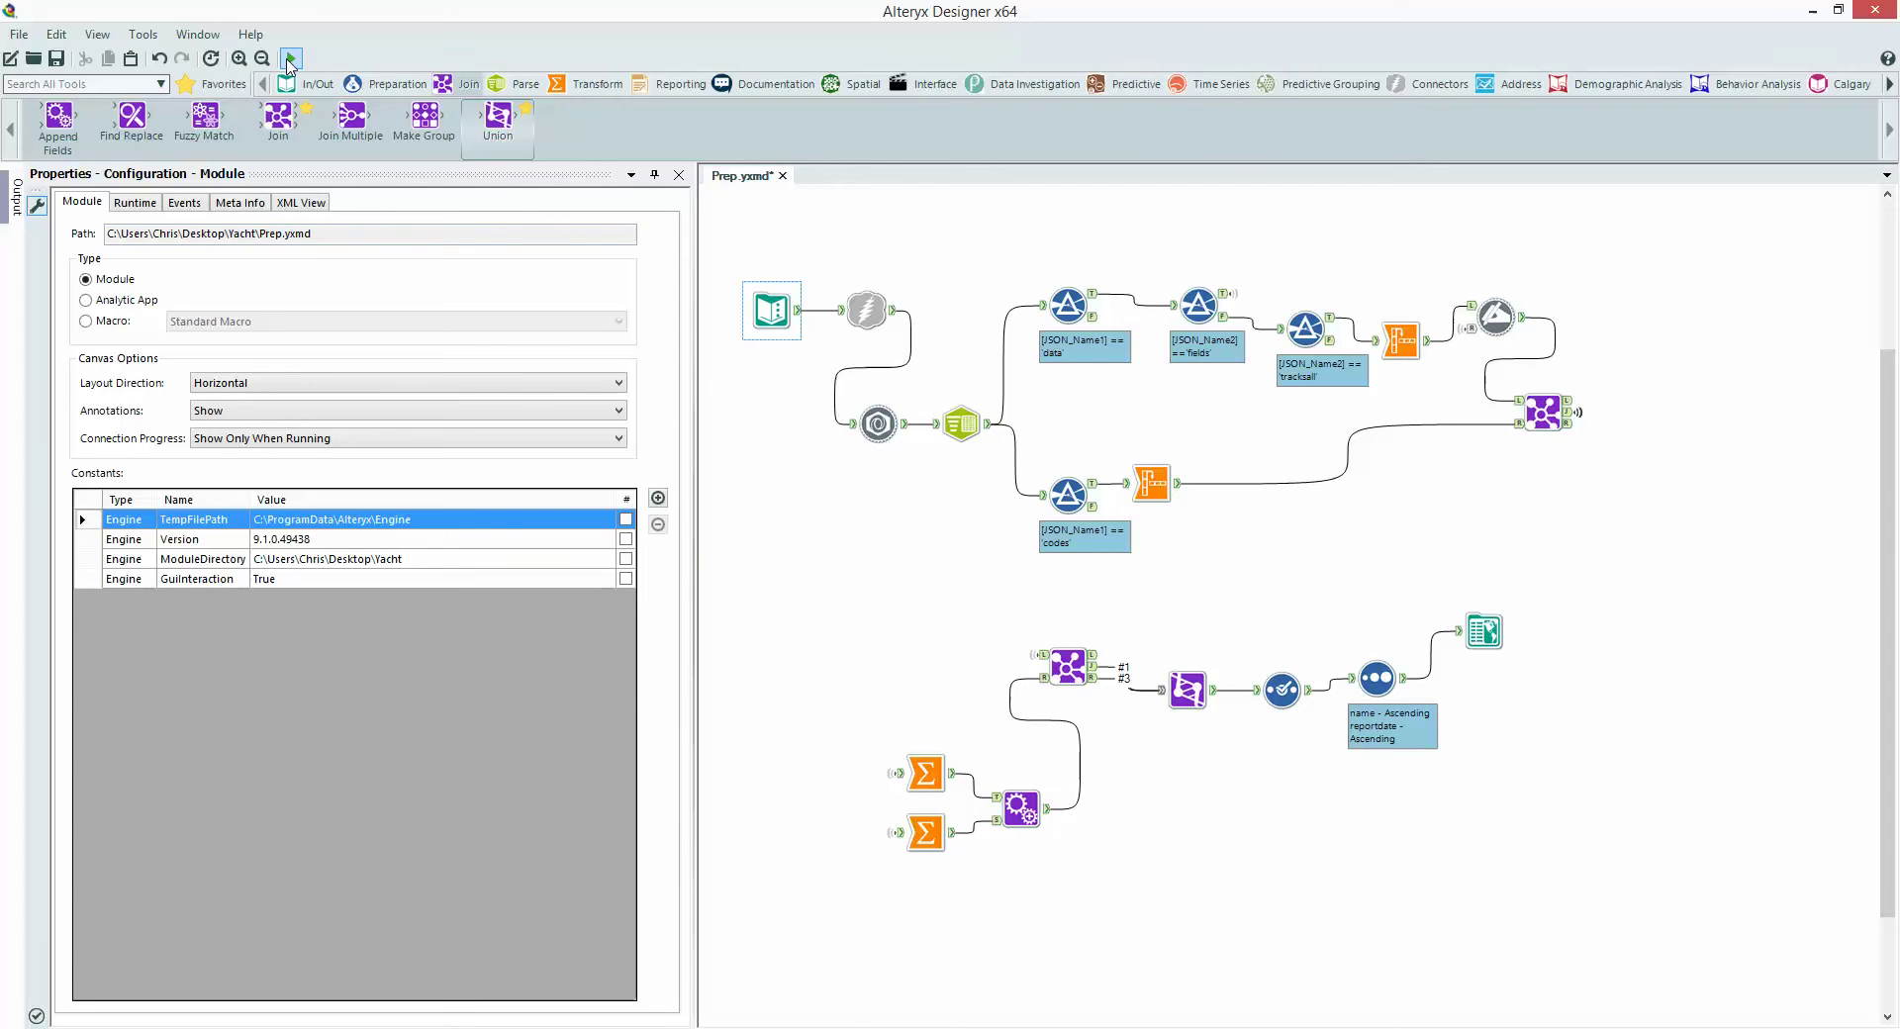
{"action": "left_click", "coordinate": [290, 60]}
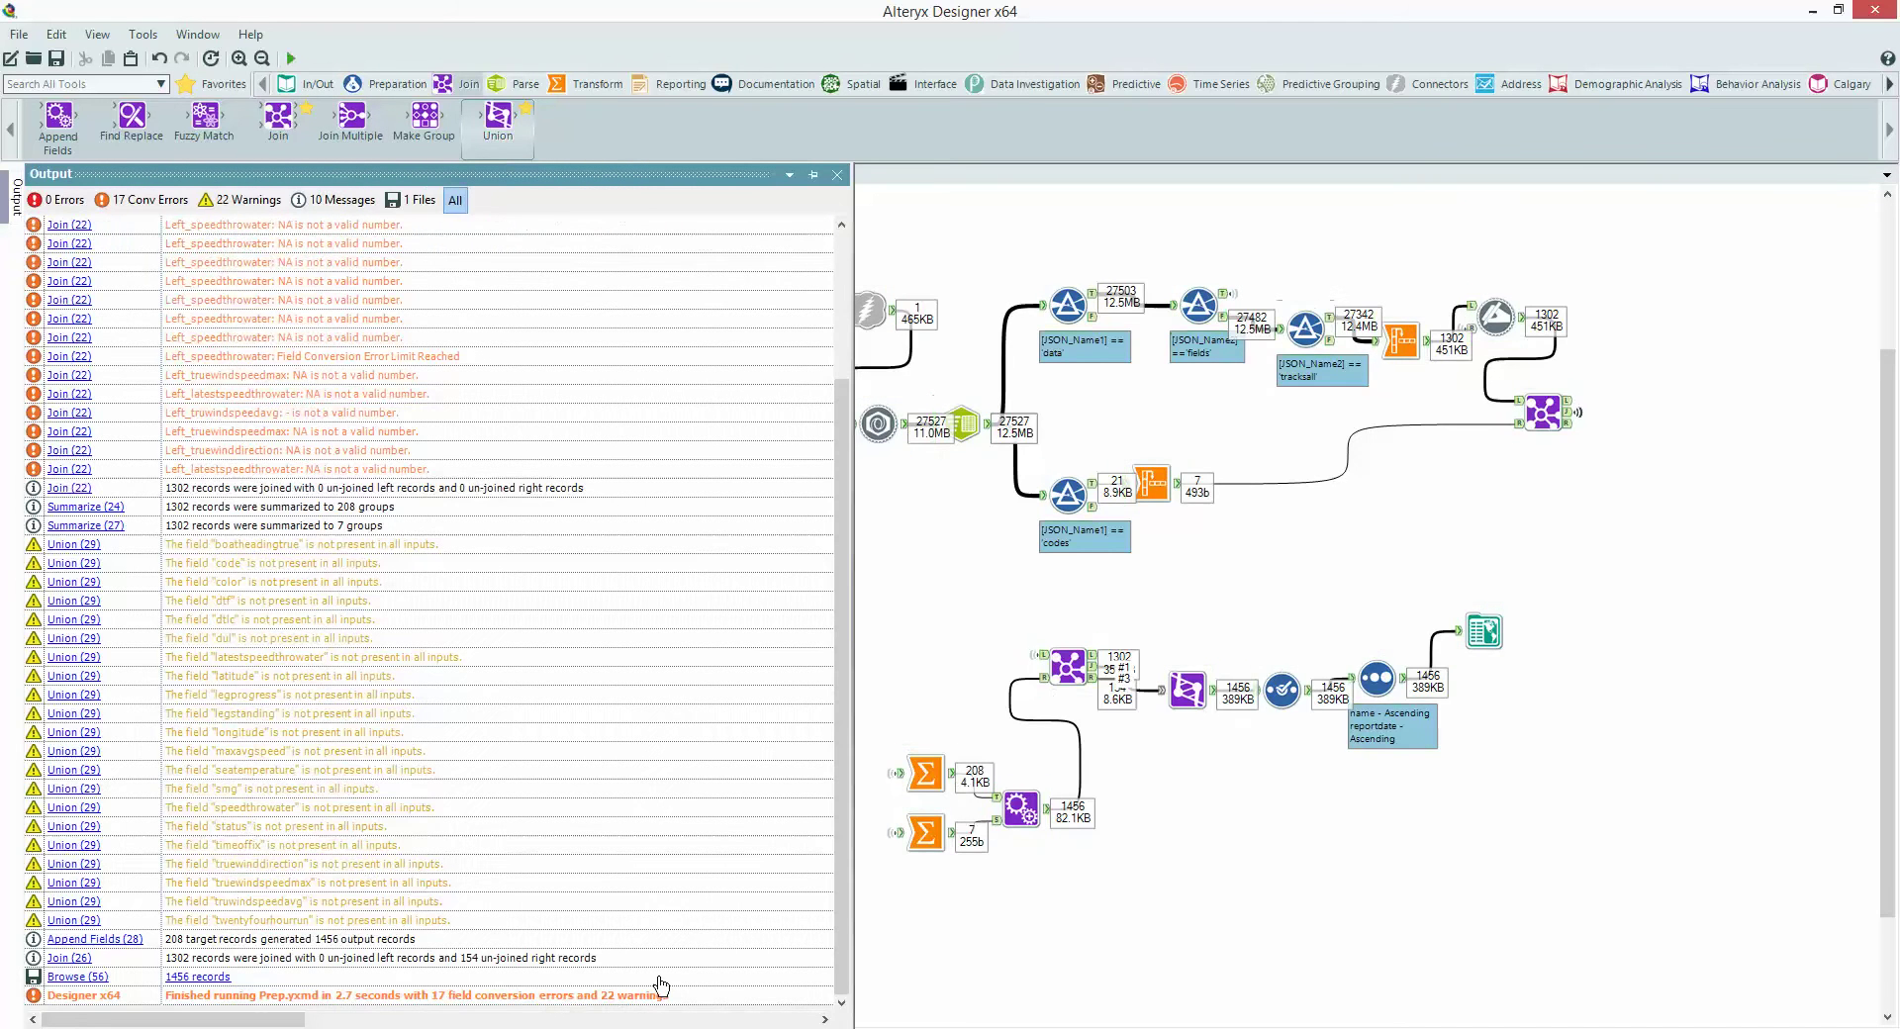
{"action": "left_click", "coordinate": [1106, 218]}
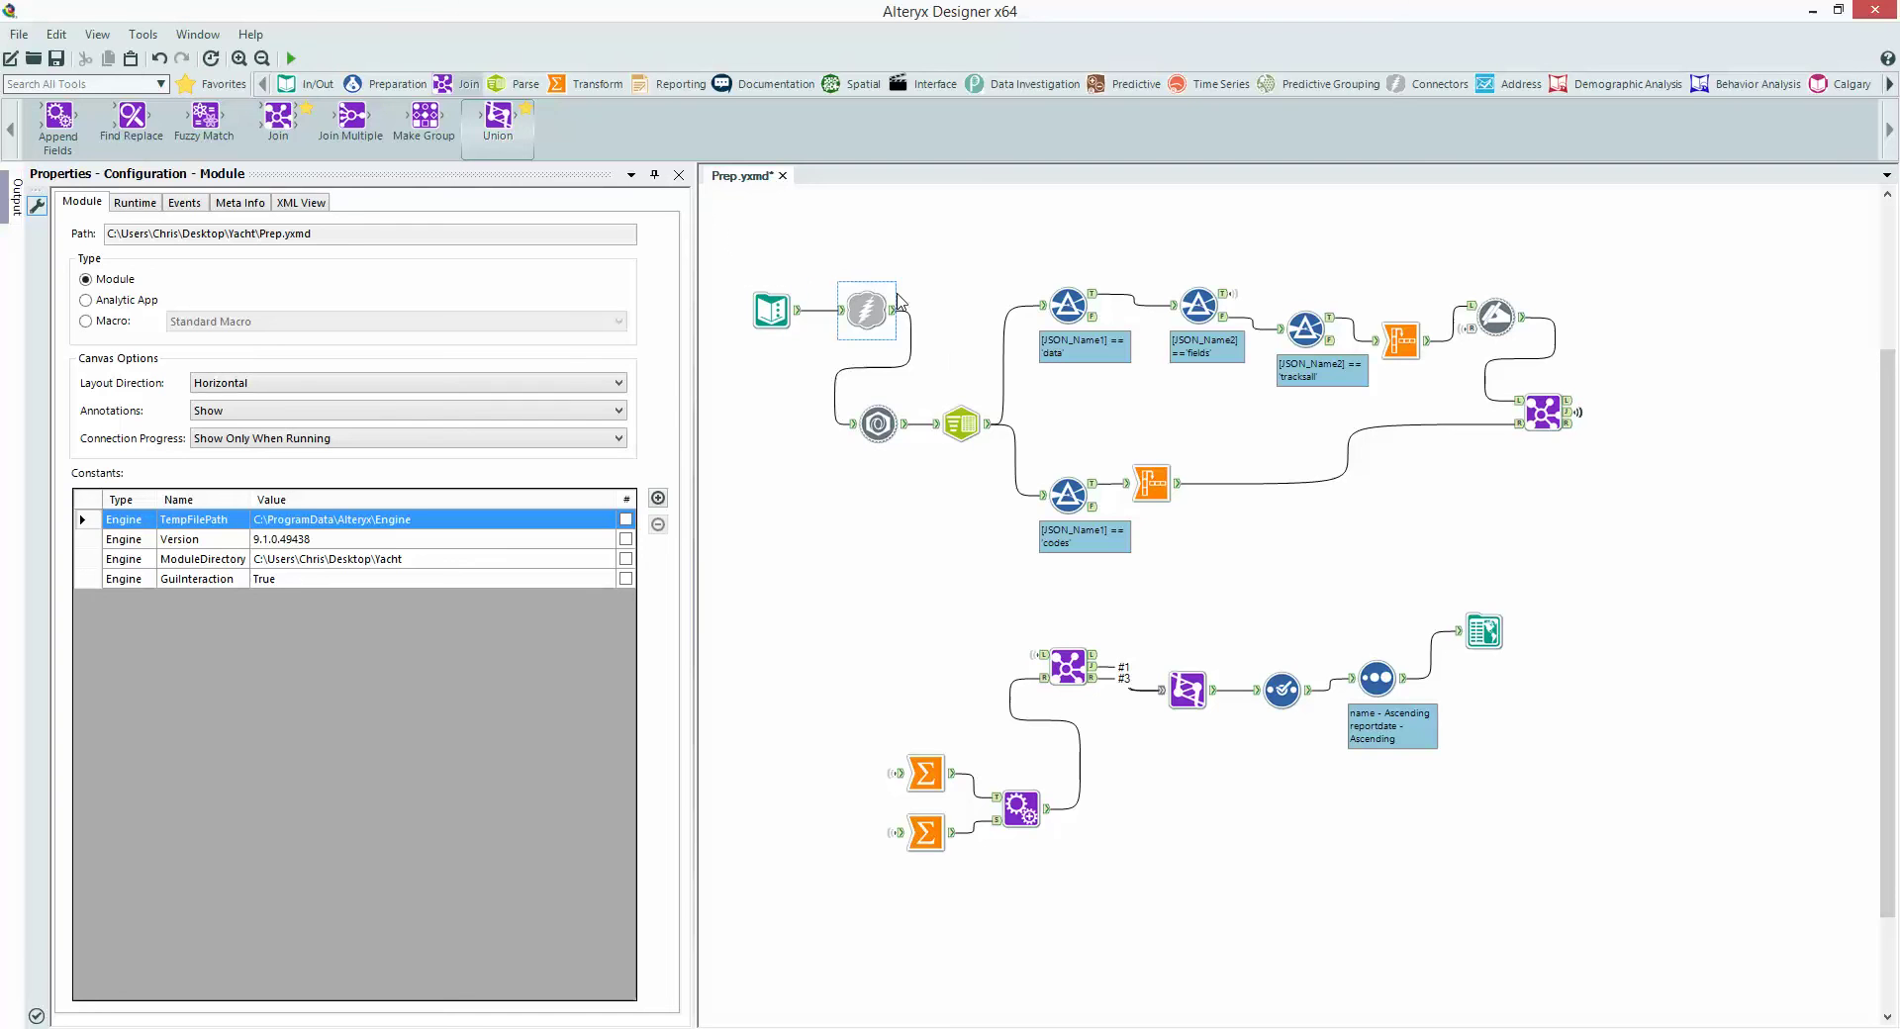
Step: Add a Tool Container and move the Input and Download tools into it
{"action": "left_click", "coordinate": [864, 370]}
{"action": "left_click", "coordinate": [764, 83]}
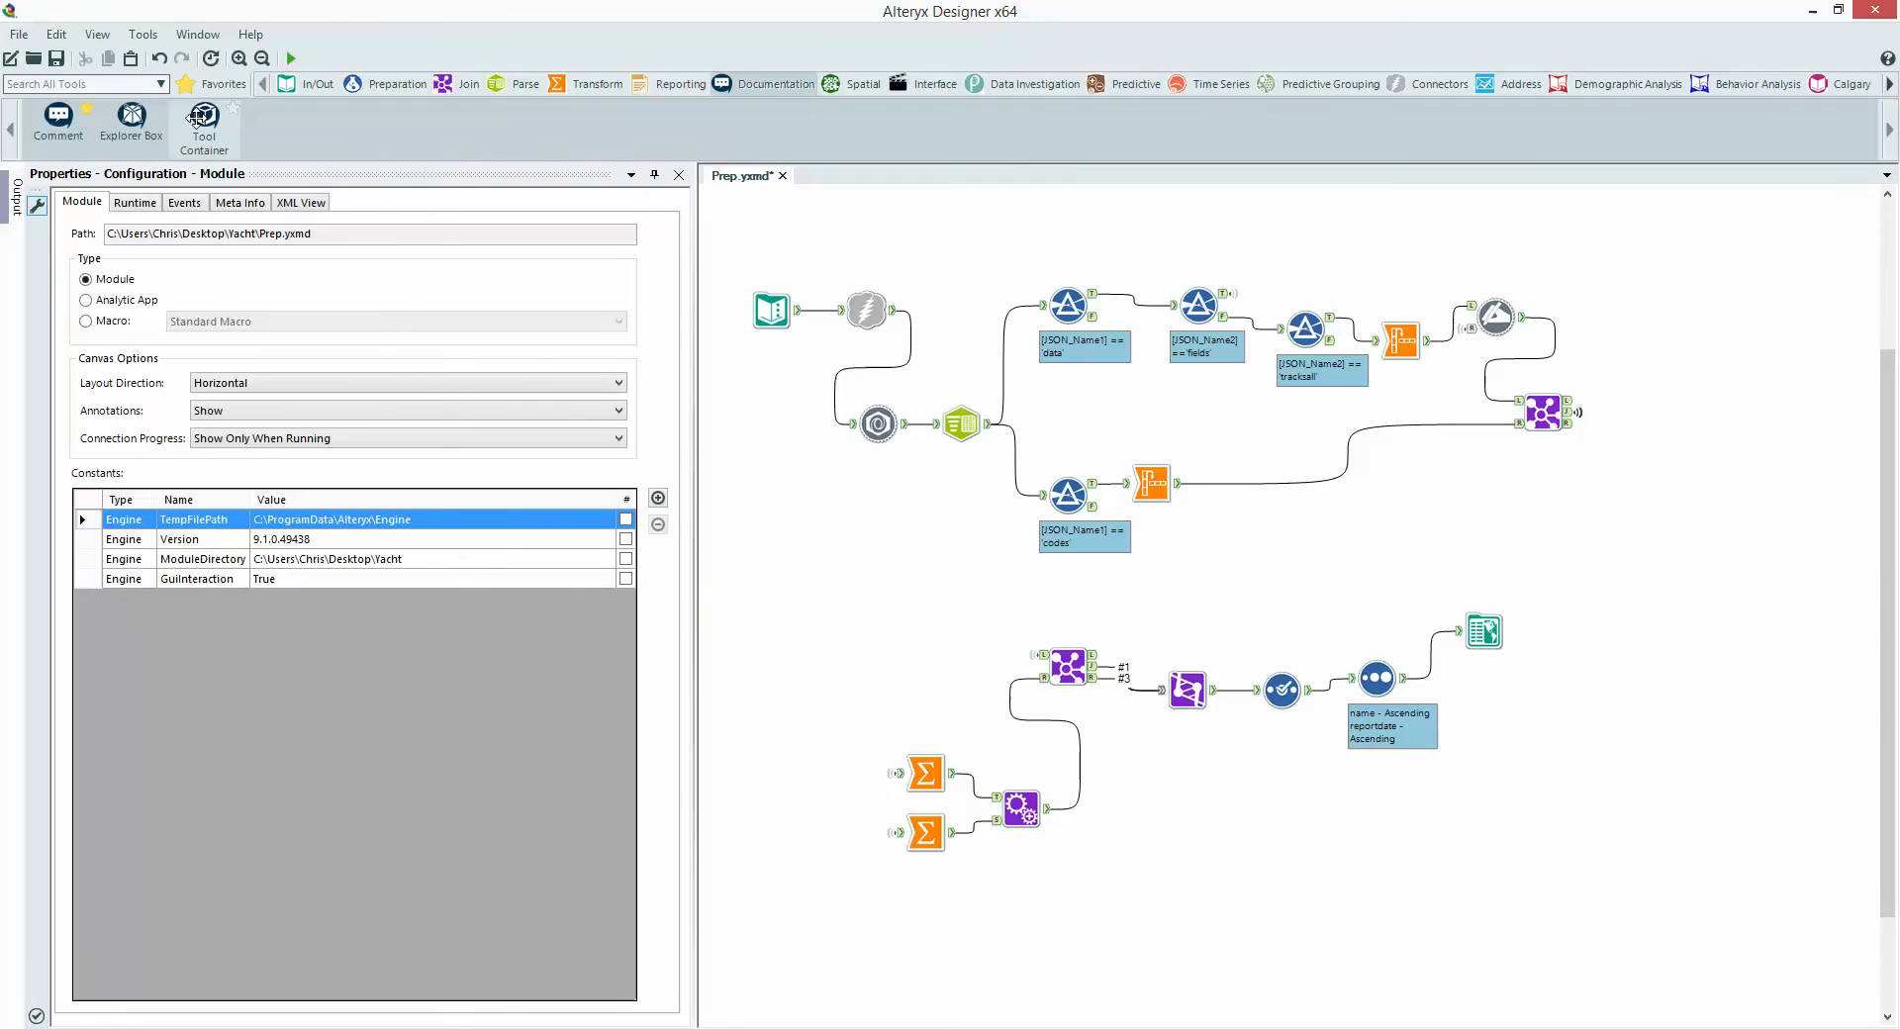
{"action": "left_click_drag", "start_coordinate": [203, 116], "coordinate": [787, 210]}
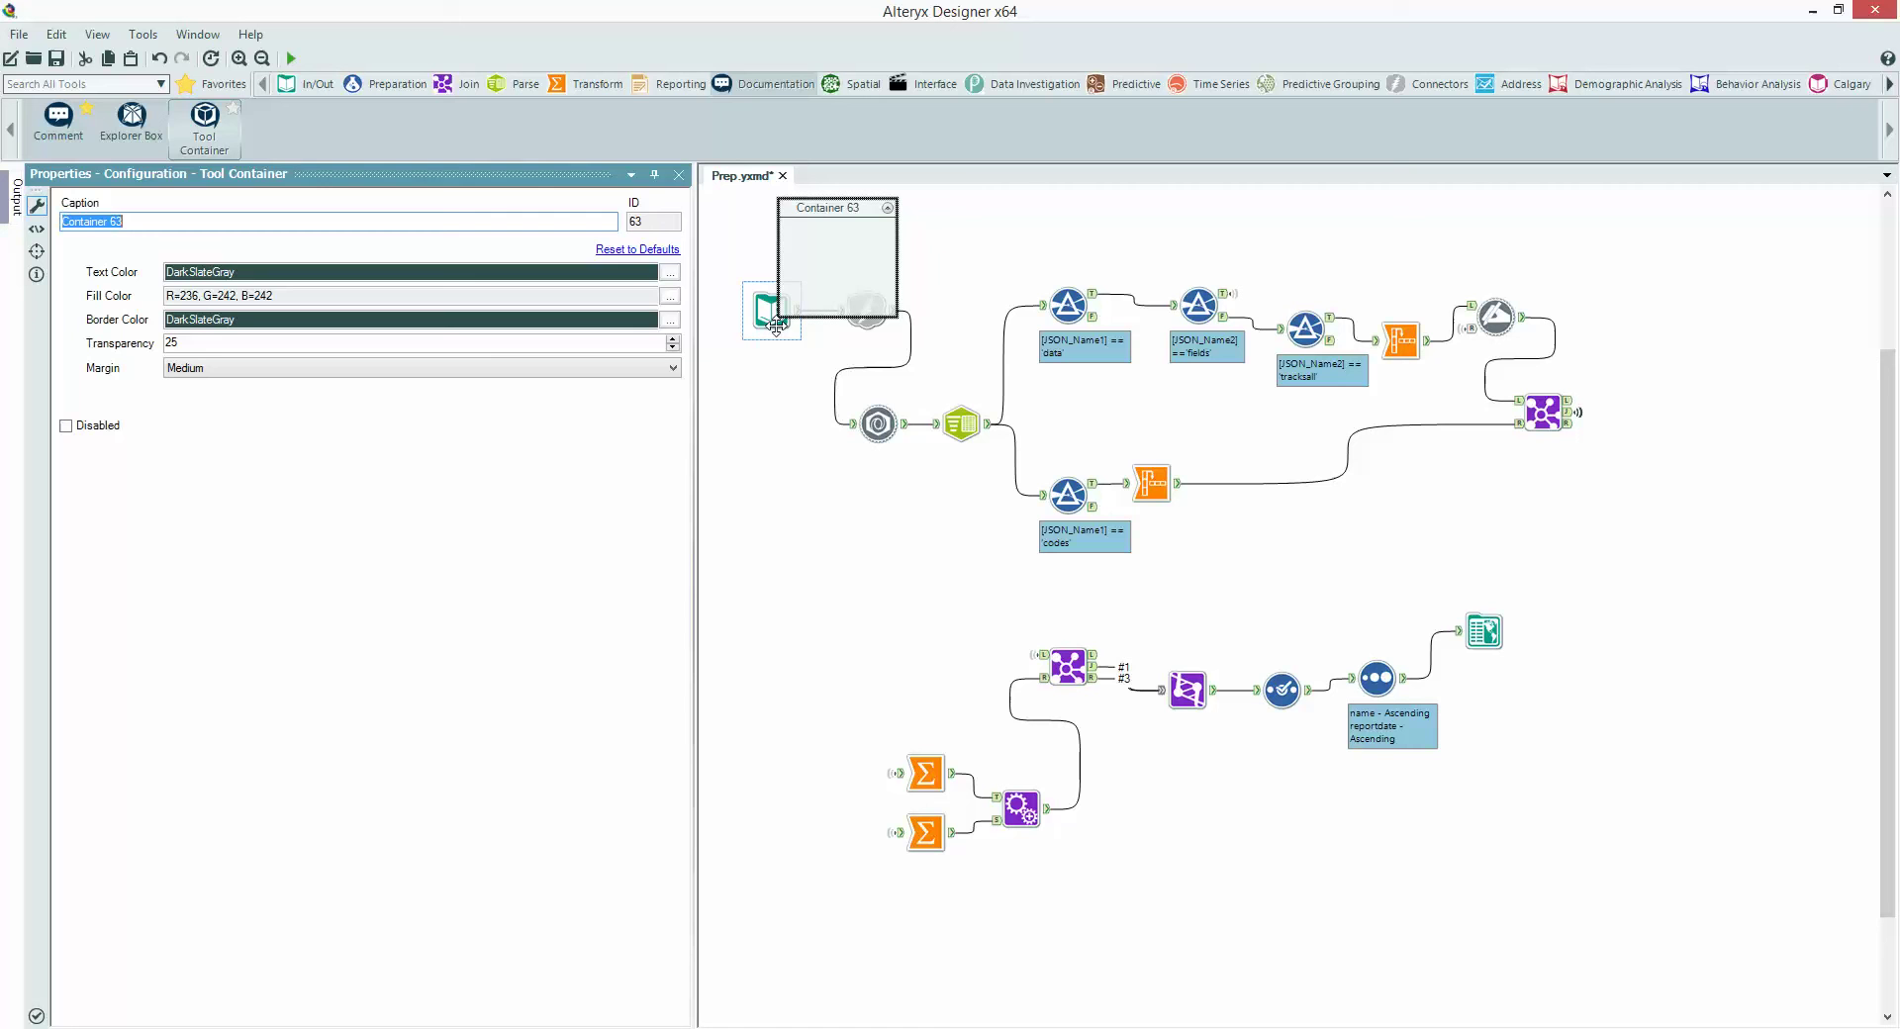
{"action": "left_click_drag", "start_coordinate": [724, 265], "coordinate": [896, 335]}
{"action": "left_click_drag", "start_coordinate": [768, 325], "coordinate": [812, 265]}
{"action": "scroll", "coordinate": [1081, 284], "scroll_direction": "up", "scroll_amount": 5}
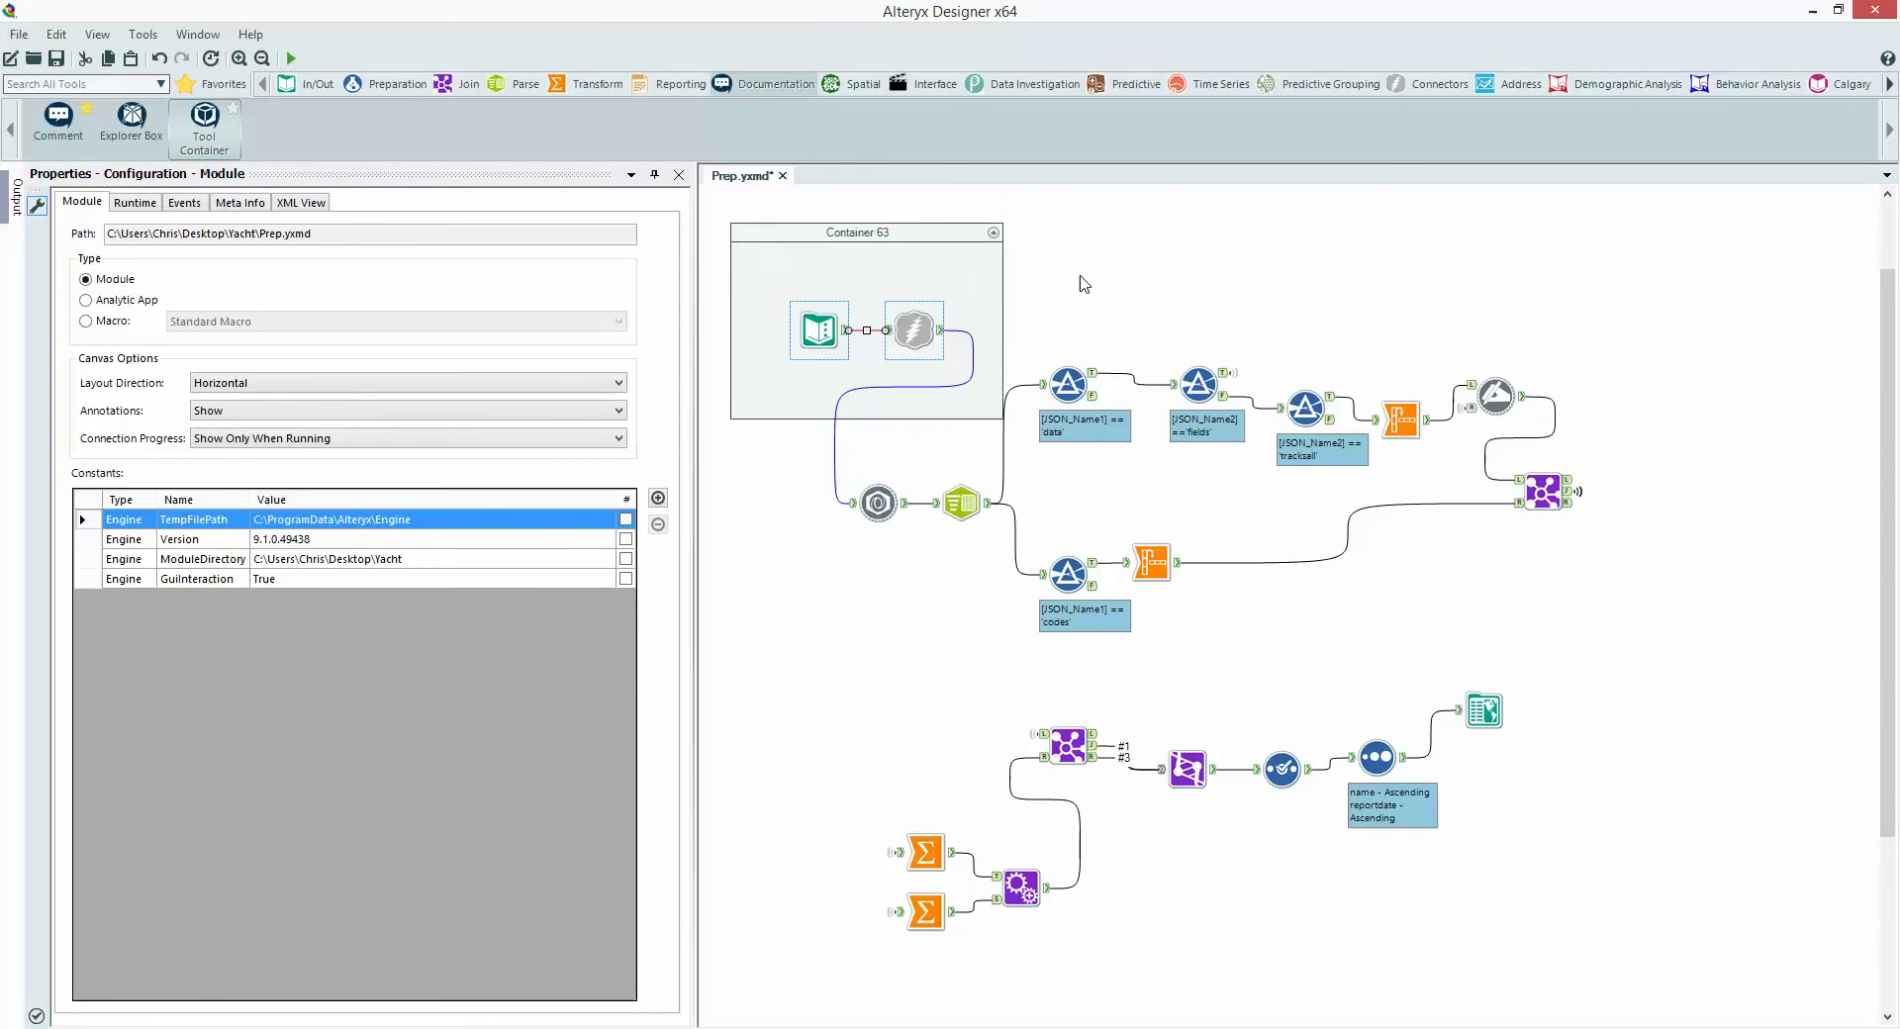
Step: Caption the new container 'Live Link'
{"action": "left_click_drag", "start_coordinate": [863, 353], "coordinate": [862, 349]}
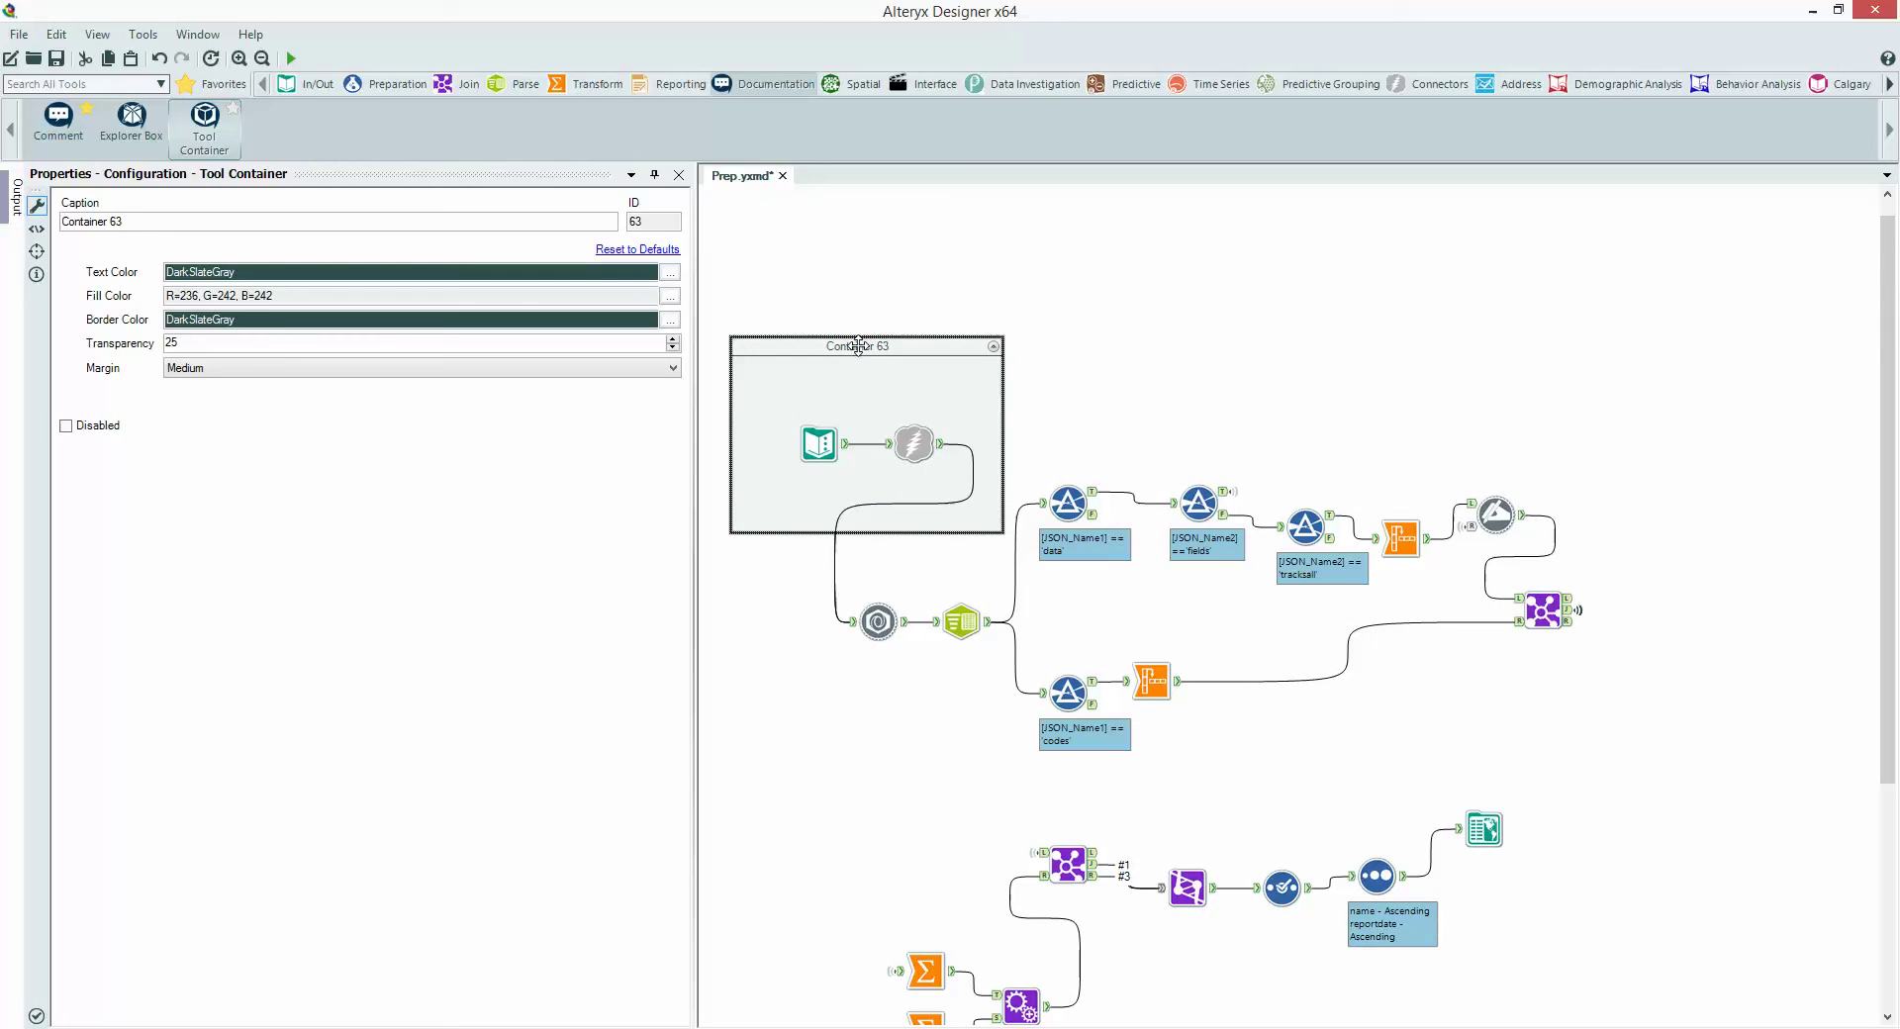
{"action": "left_click", "coordinate": [168, 228]}
{"action": "type", "text": "L"}
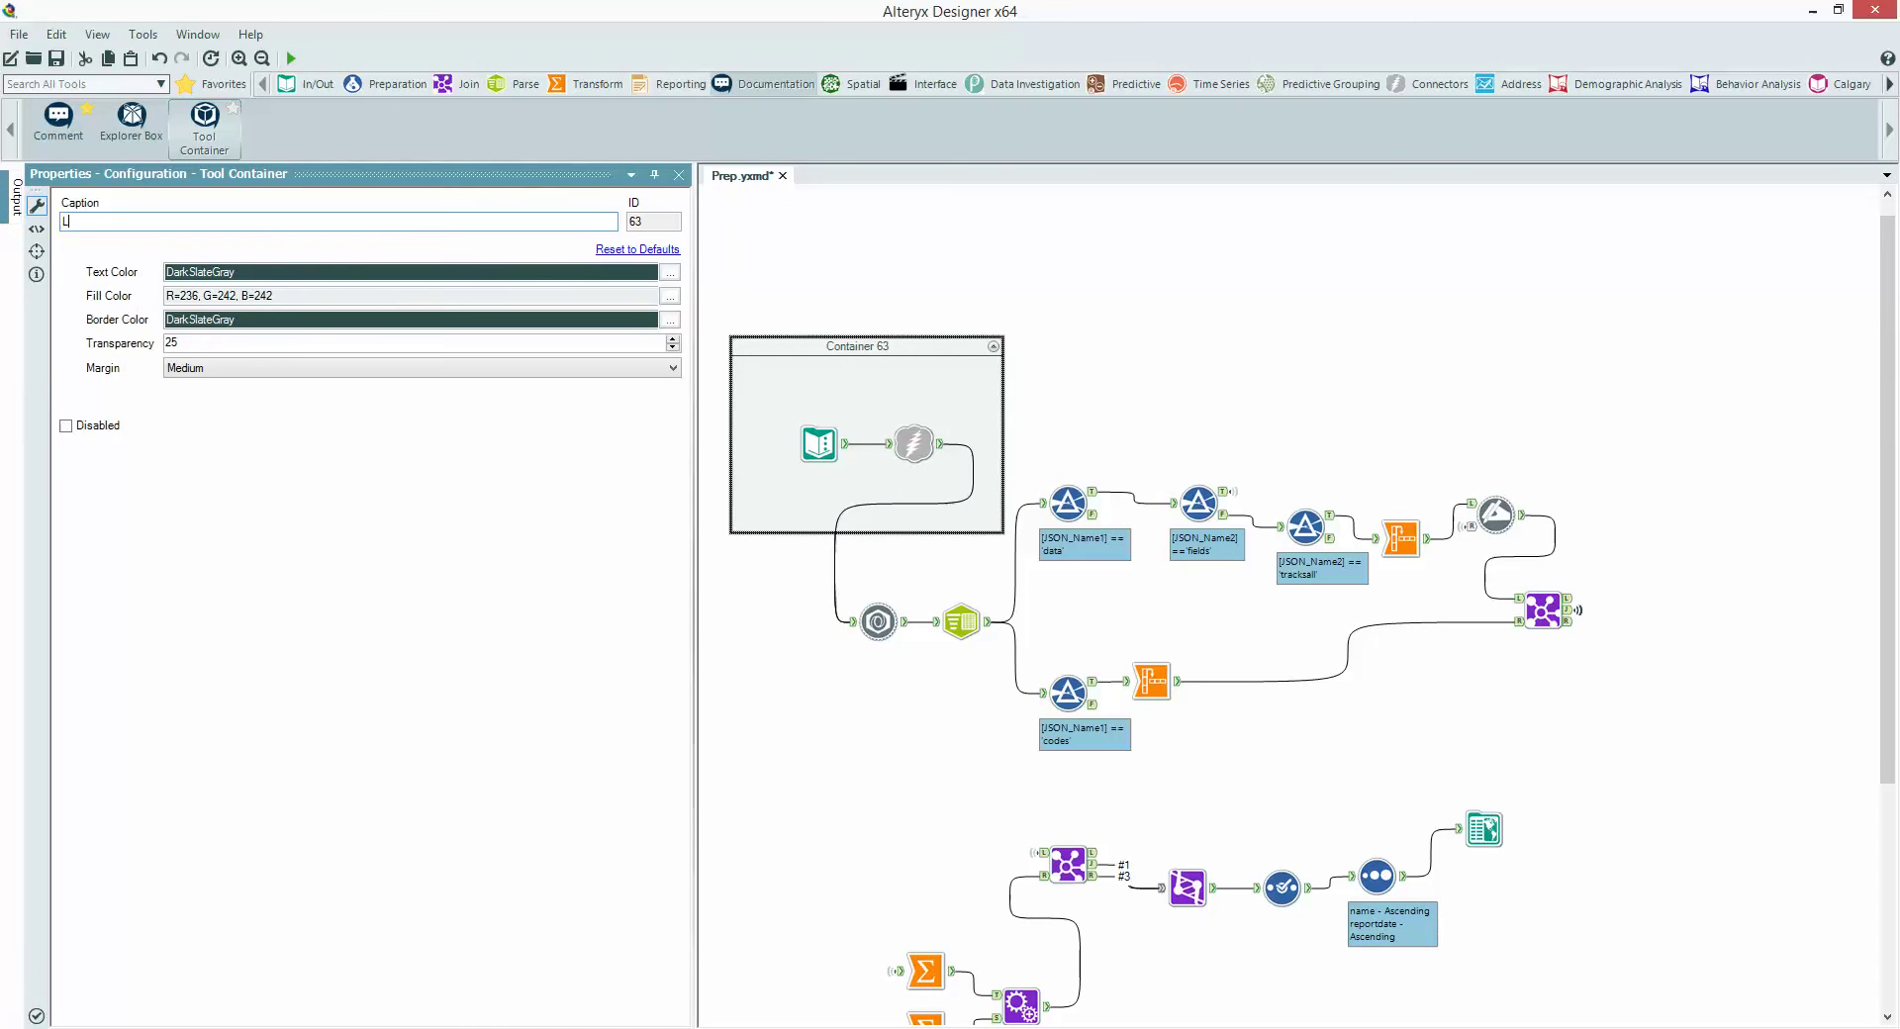
{"action": "type", "text": "ive Link"}
{"action": "left_click", "coordinate": [836, 255]}
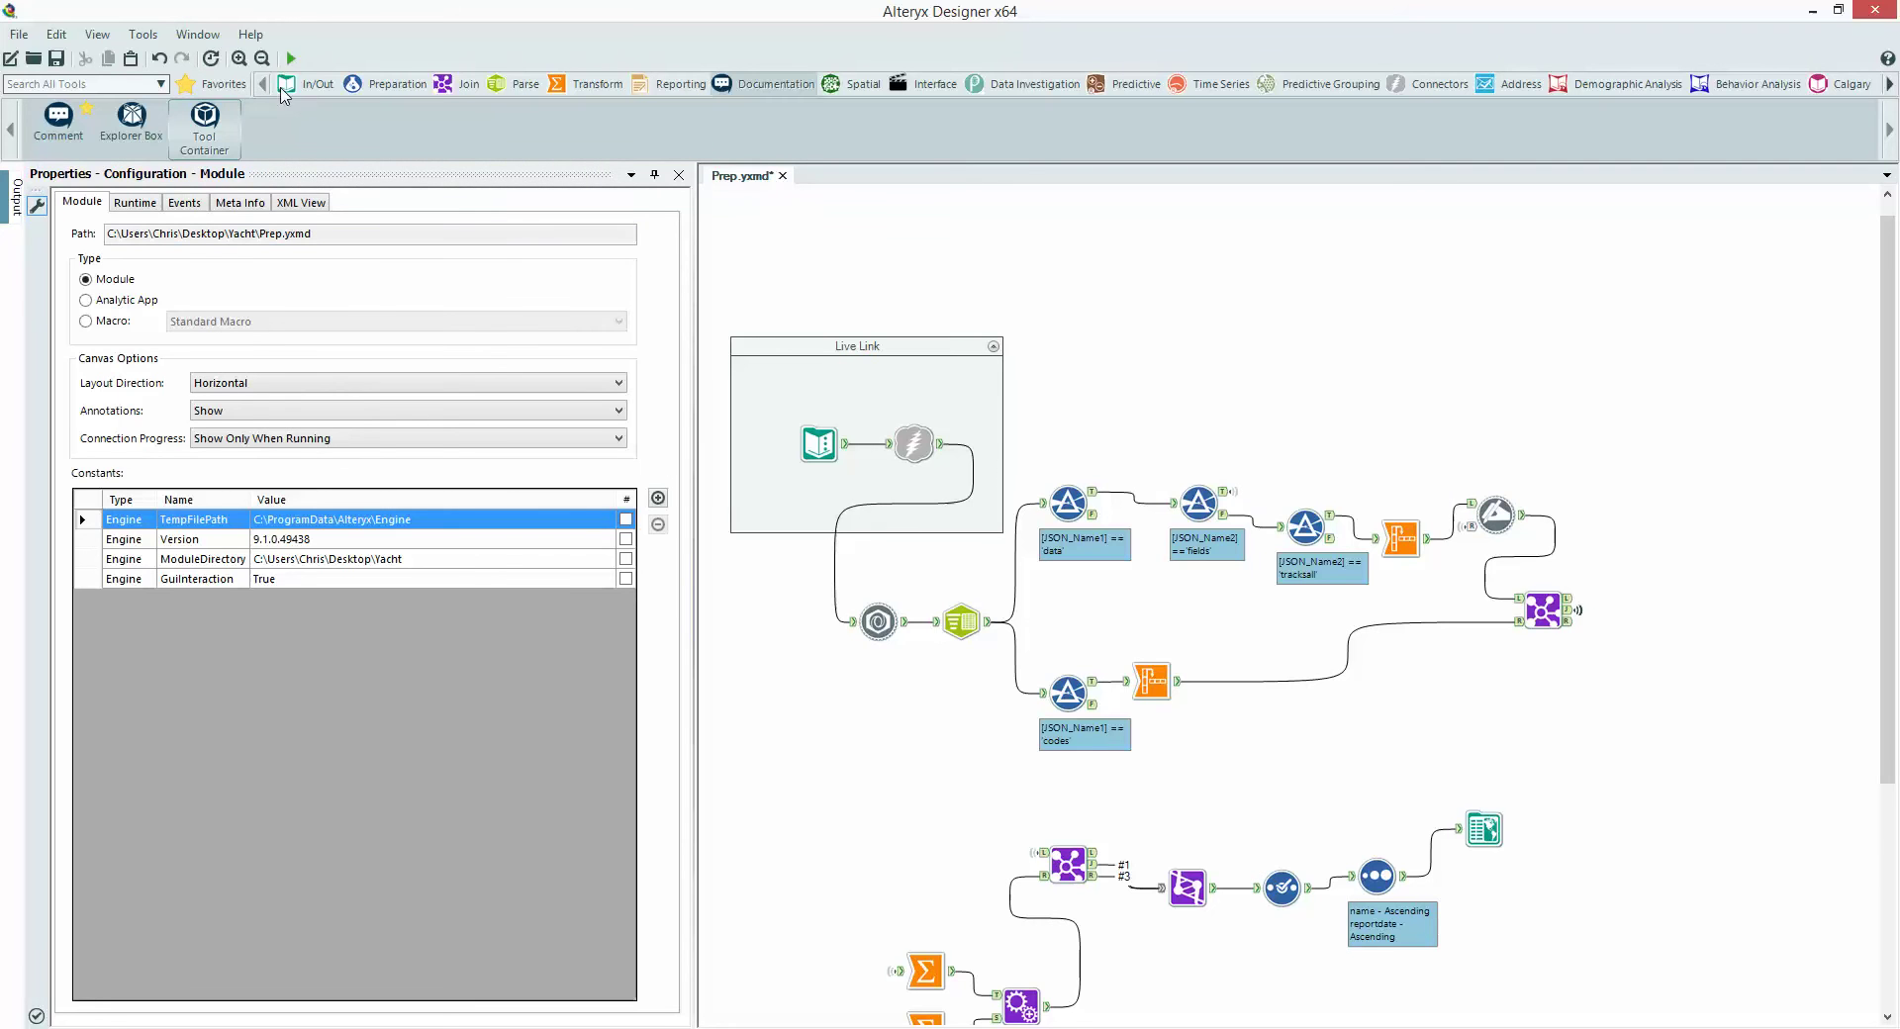
Step: Add an Output Data tool inside Live Link that writes to %temp%/../cached.yxdb
{"action": "left_click", "coordinate": [300, 86]}
{"action": "left_click_drag", "start_coordinate": [425, 119], "coordinate": [990, 427]}
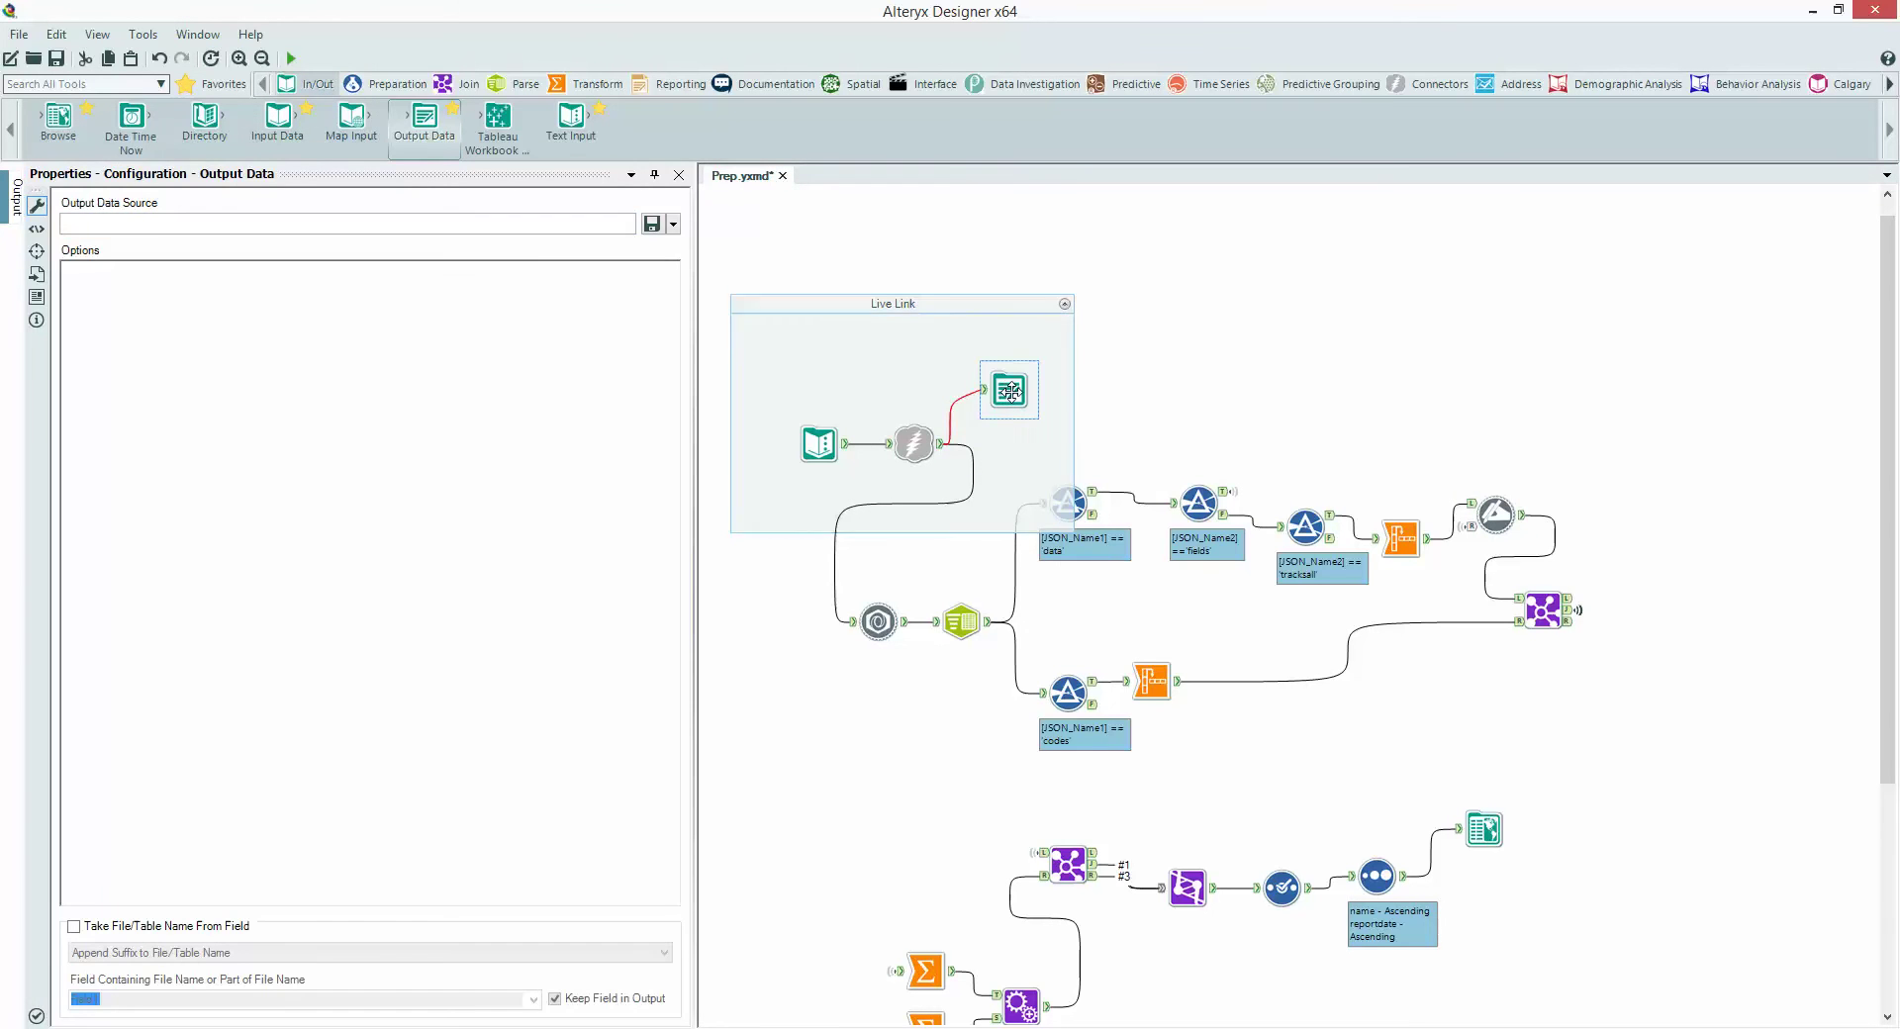
{"action": "left_click", "coordinate": [89, 224]}
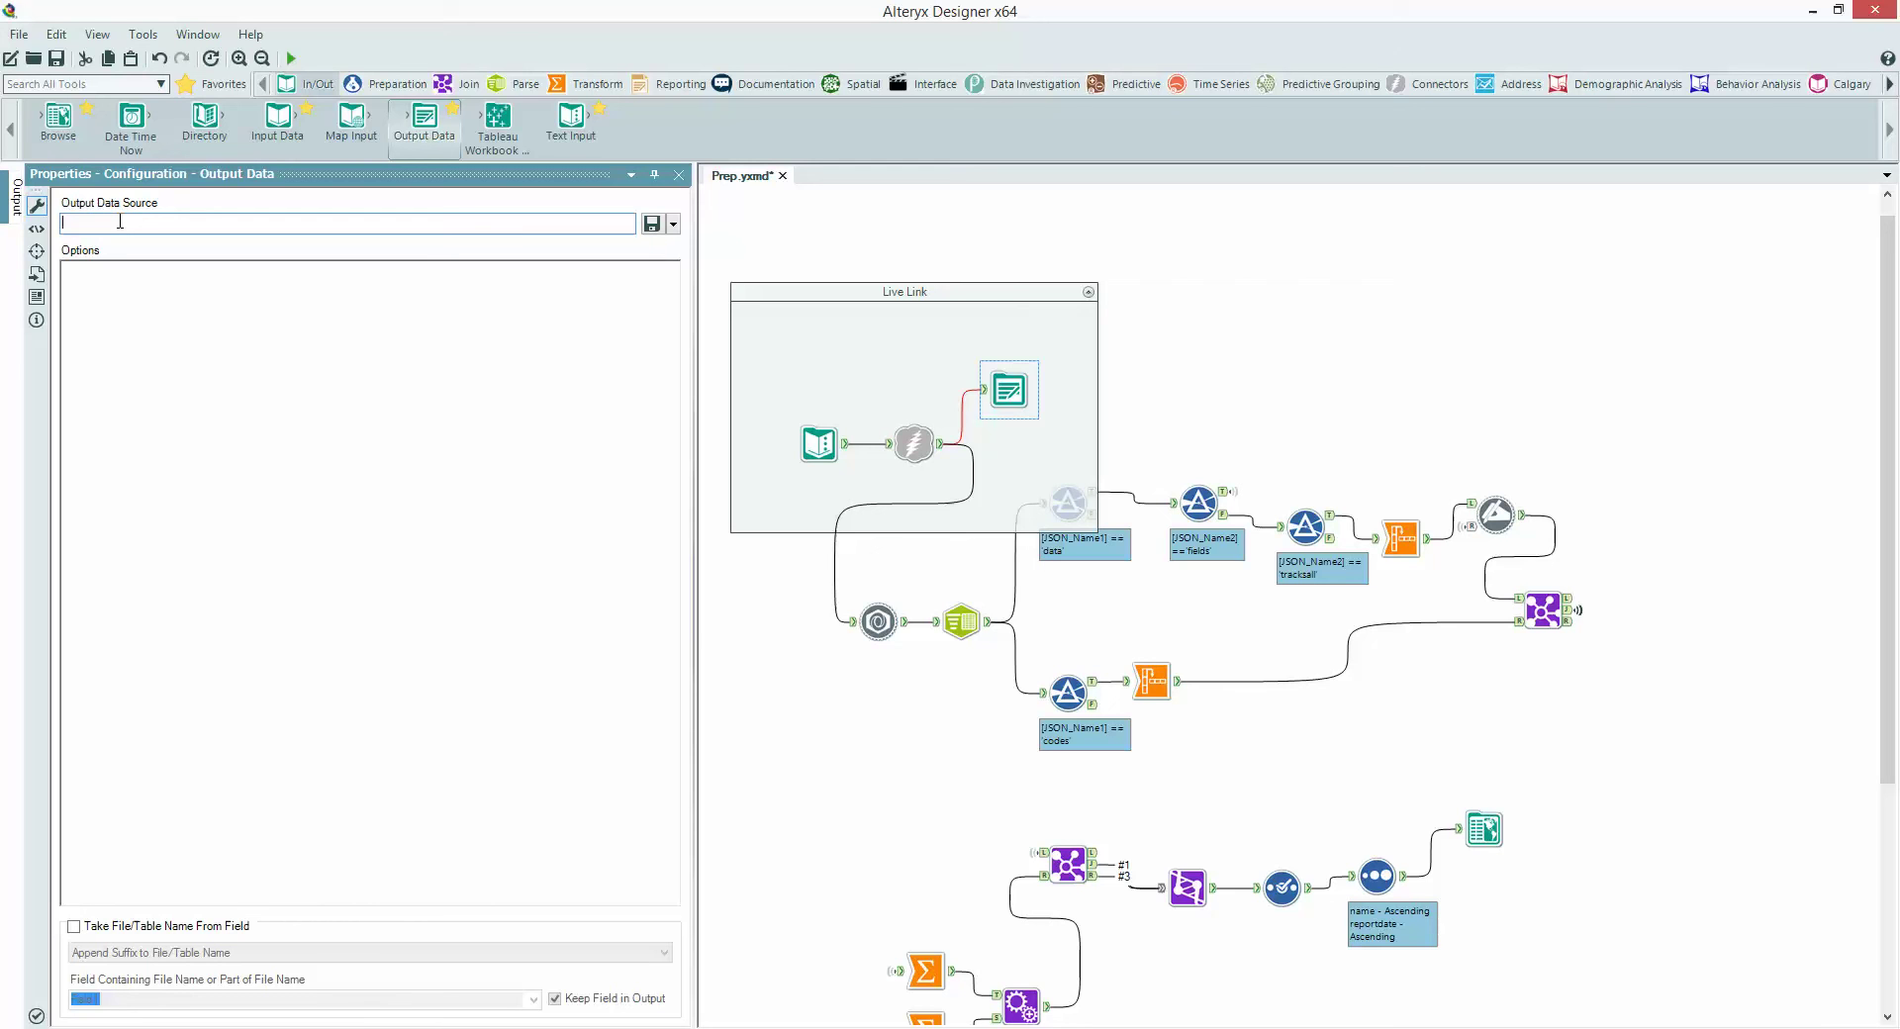
{"action": "type", "text": "%temp%"}
{"action": "type", "text": "cached.yxdb"}
{"action": "left_click", "coordinate": [1189, 269]}
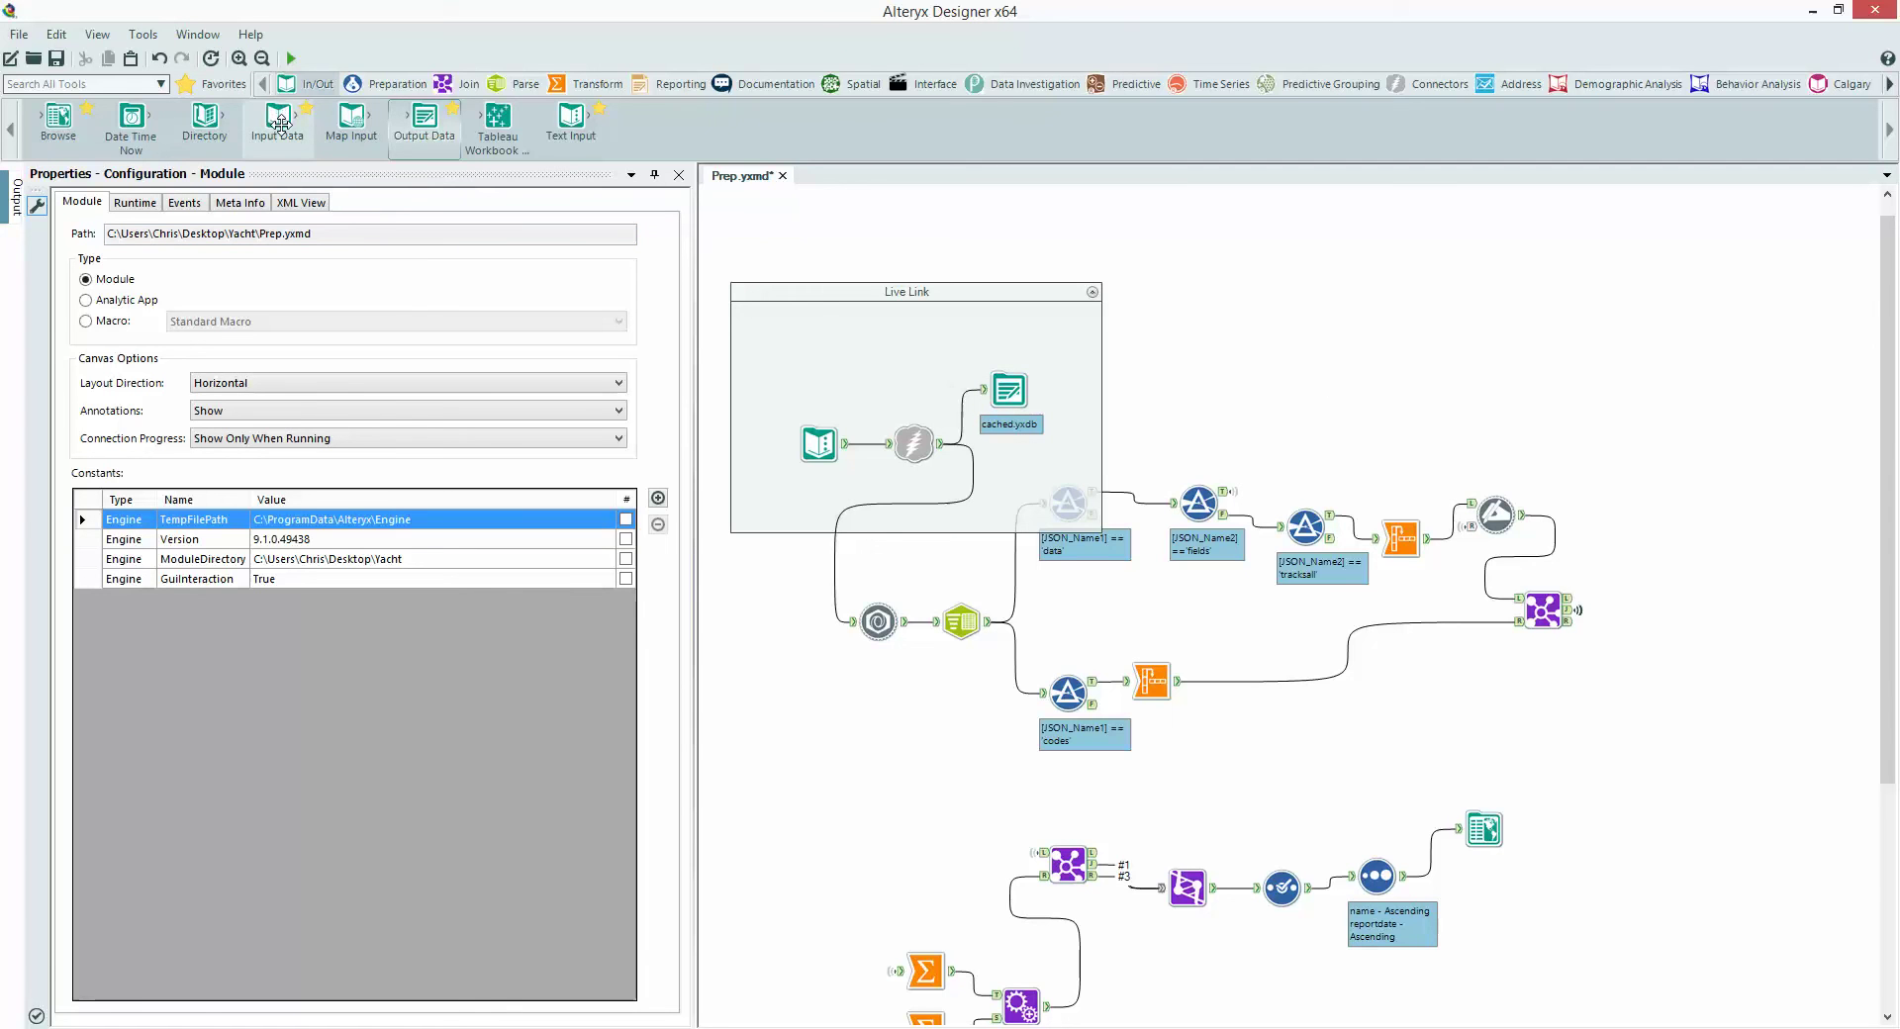
Step: Add a new Input Data tool below Live Link and wrap it in a second Tool Container
{"action": "left_click_drag", "start_coordinate": [280, 124], "coordinate": [774, 722]}
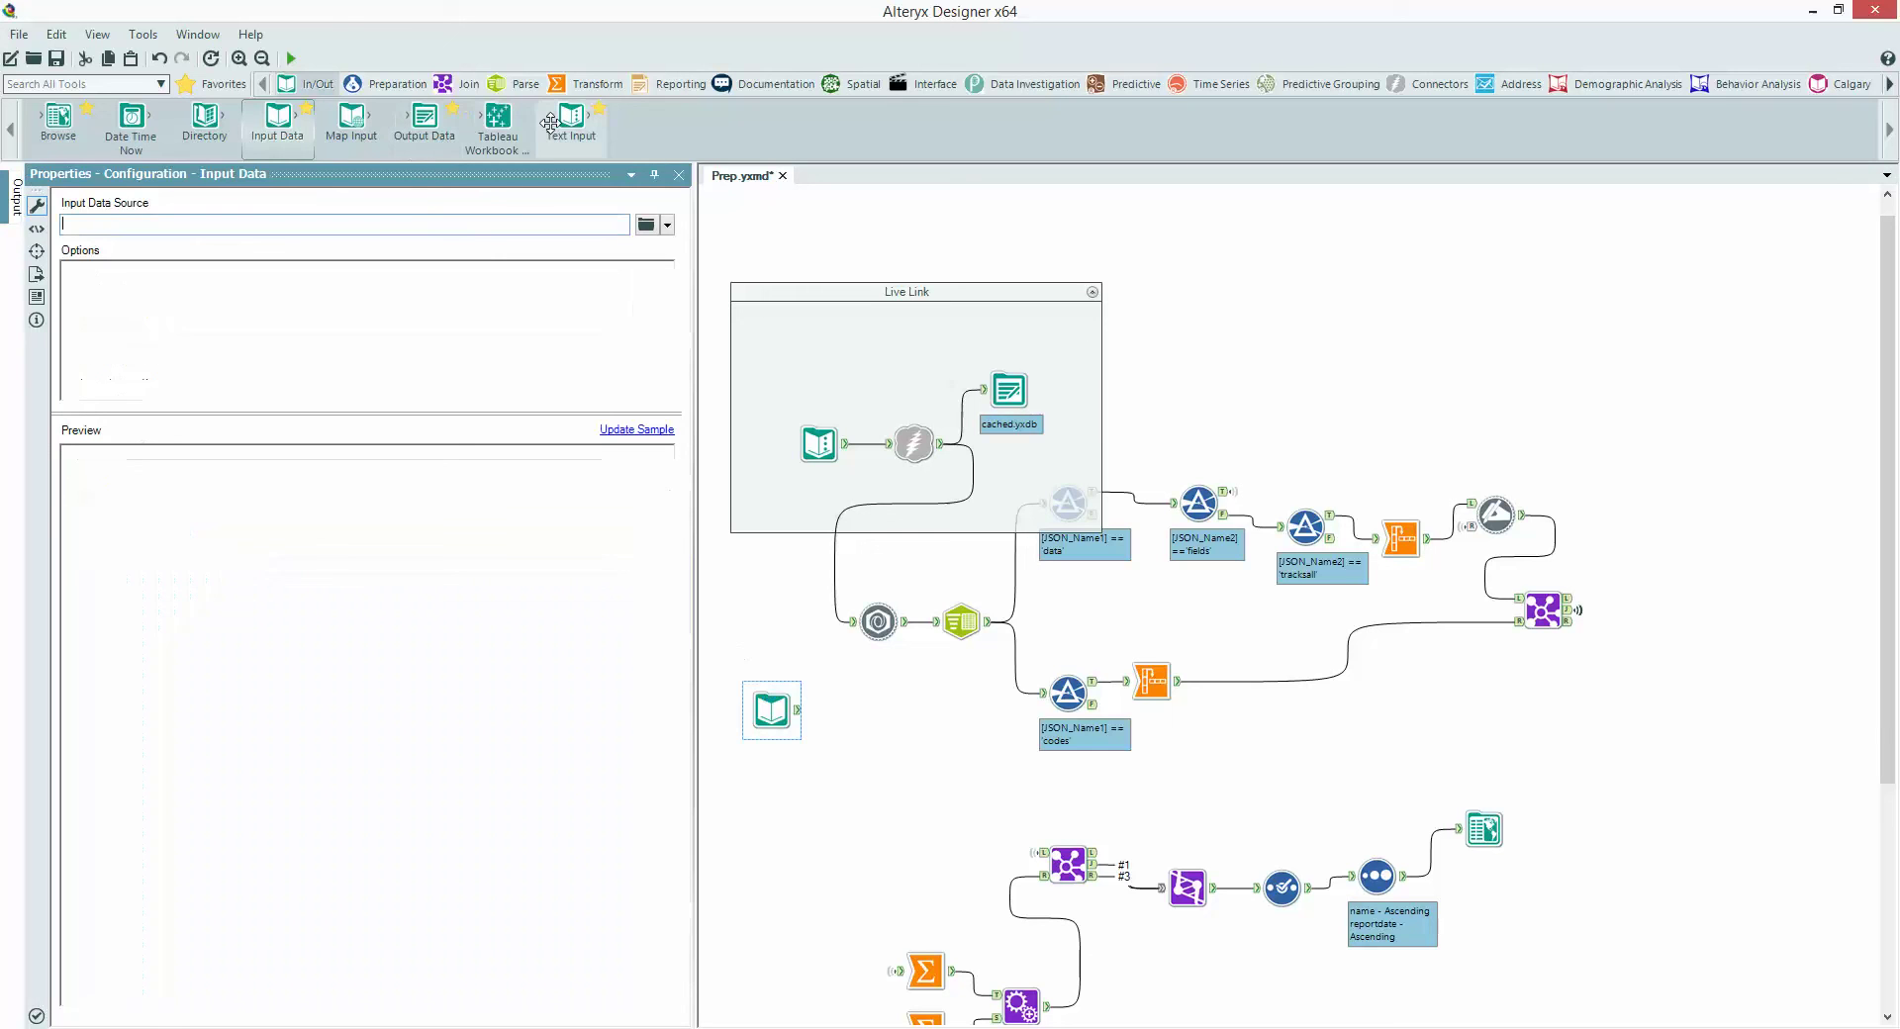
{"action": "left_click", "coordinate": [760, 85]}
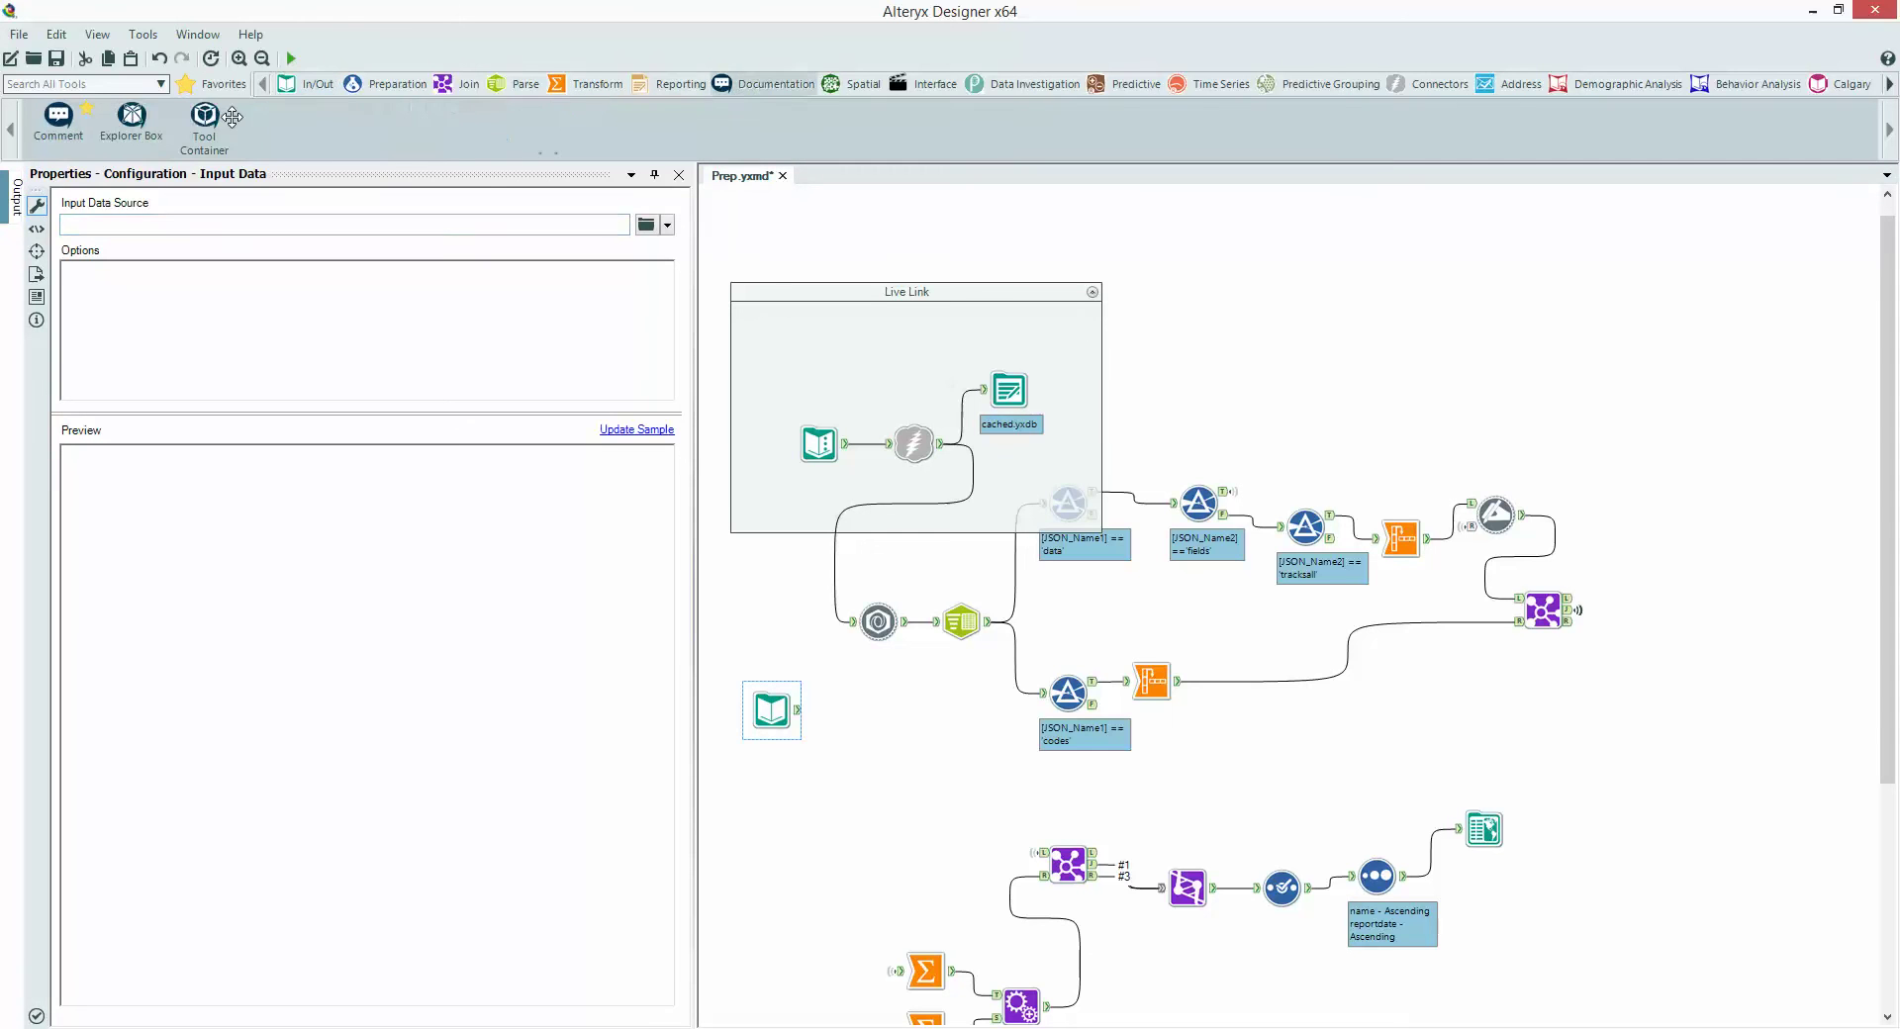
{"action": "left_click_drag", "start_coordinate": [231, 116], "coordinate": [903, 764]}
{"action": "left_click_drag", "start_coordinate": [916, 664], "coordinate": [820, 676]}
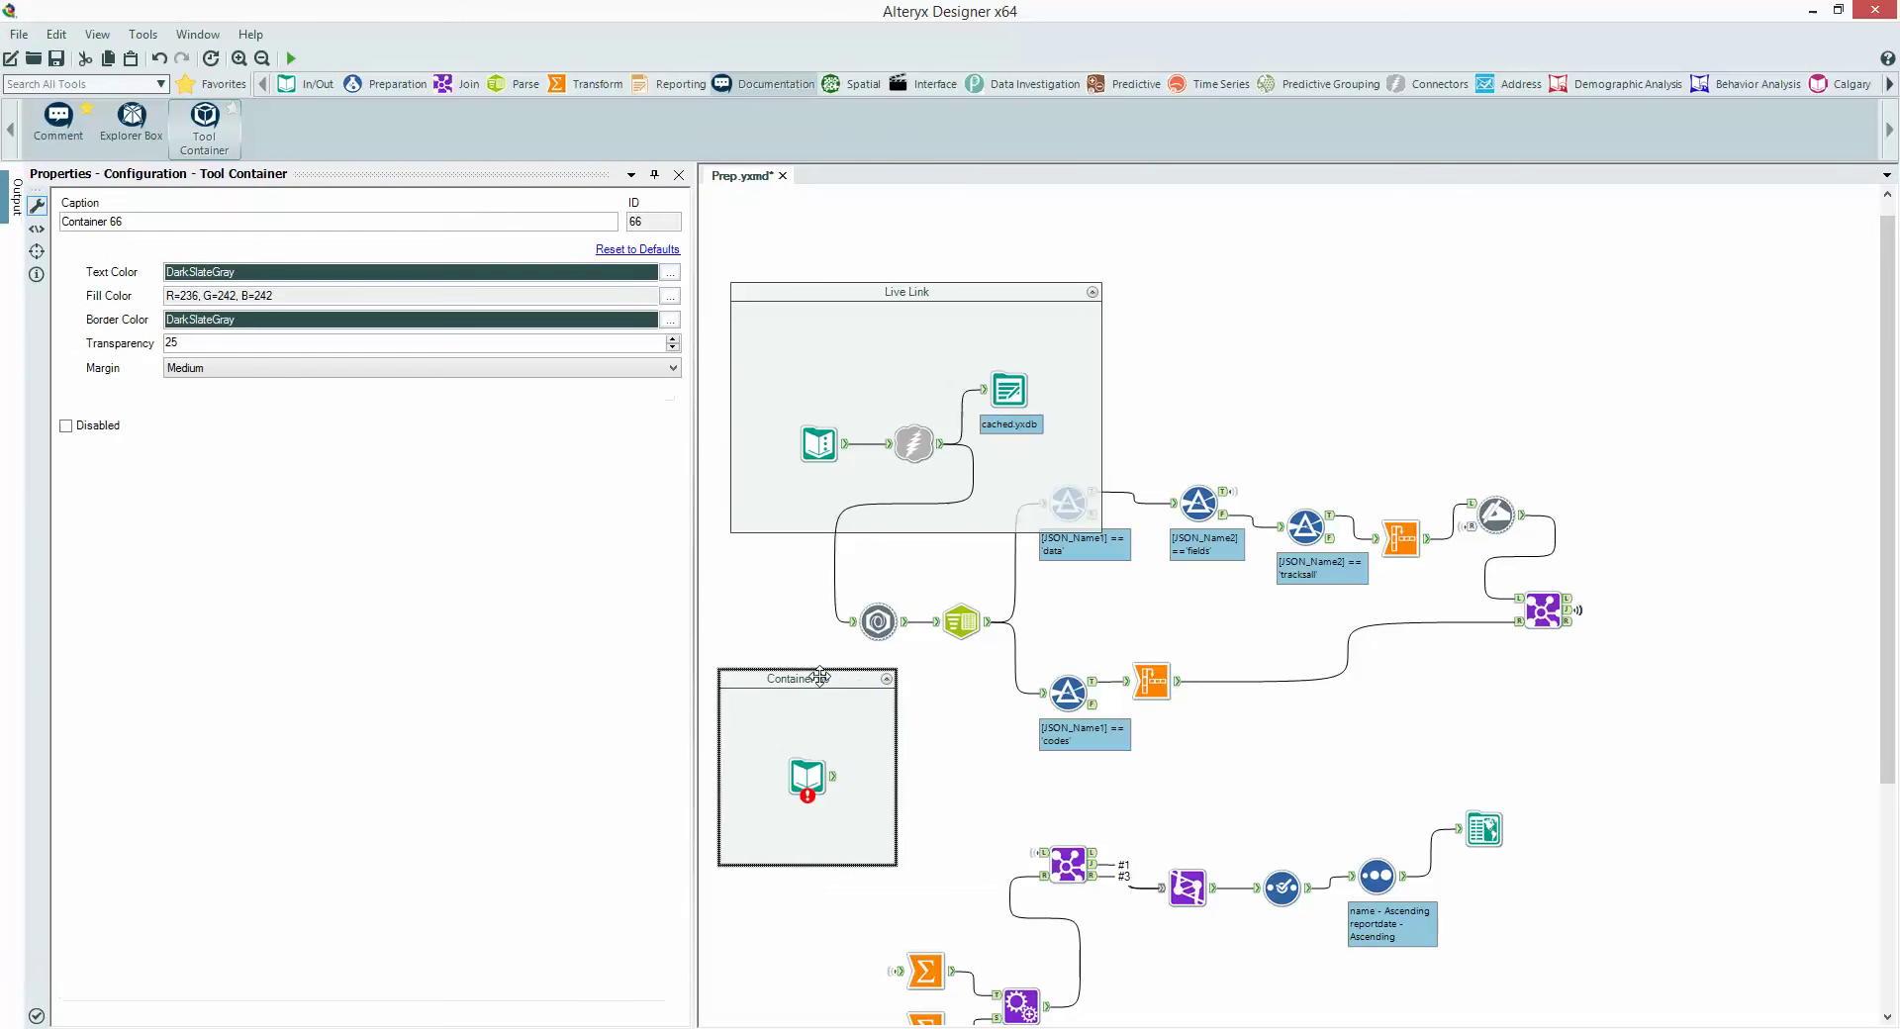
Step: Point the new input at %temp%/../cached.yxdb and caption its container Cached Version
{"action": "left_click", "coordinate": [807, 775]}
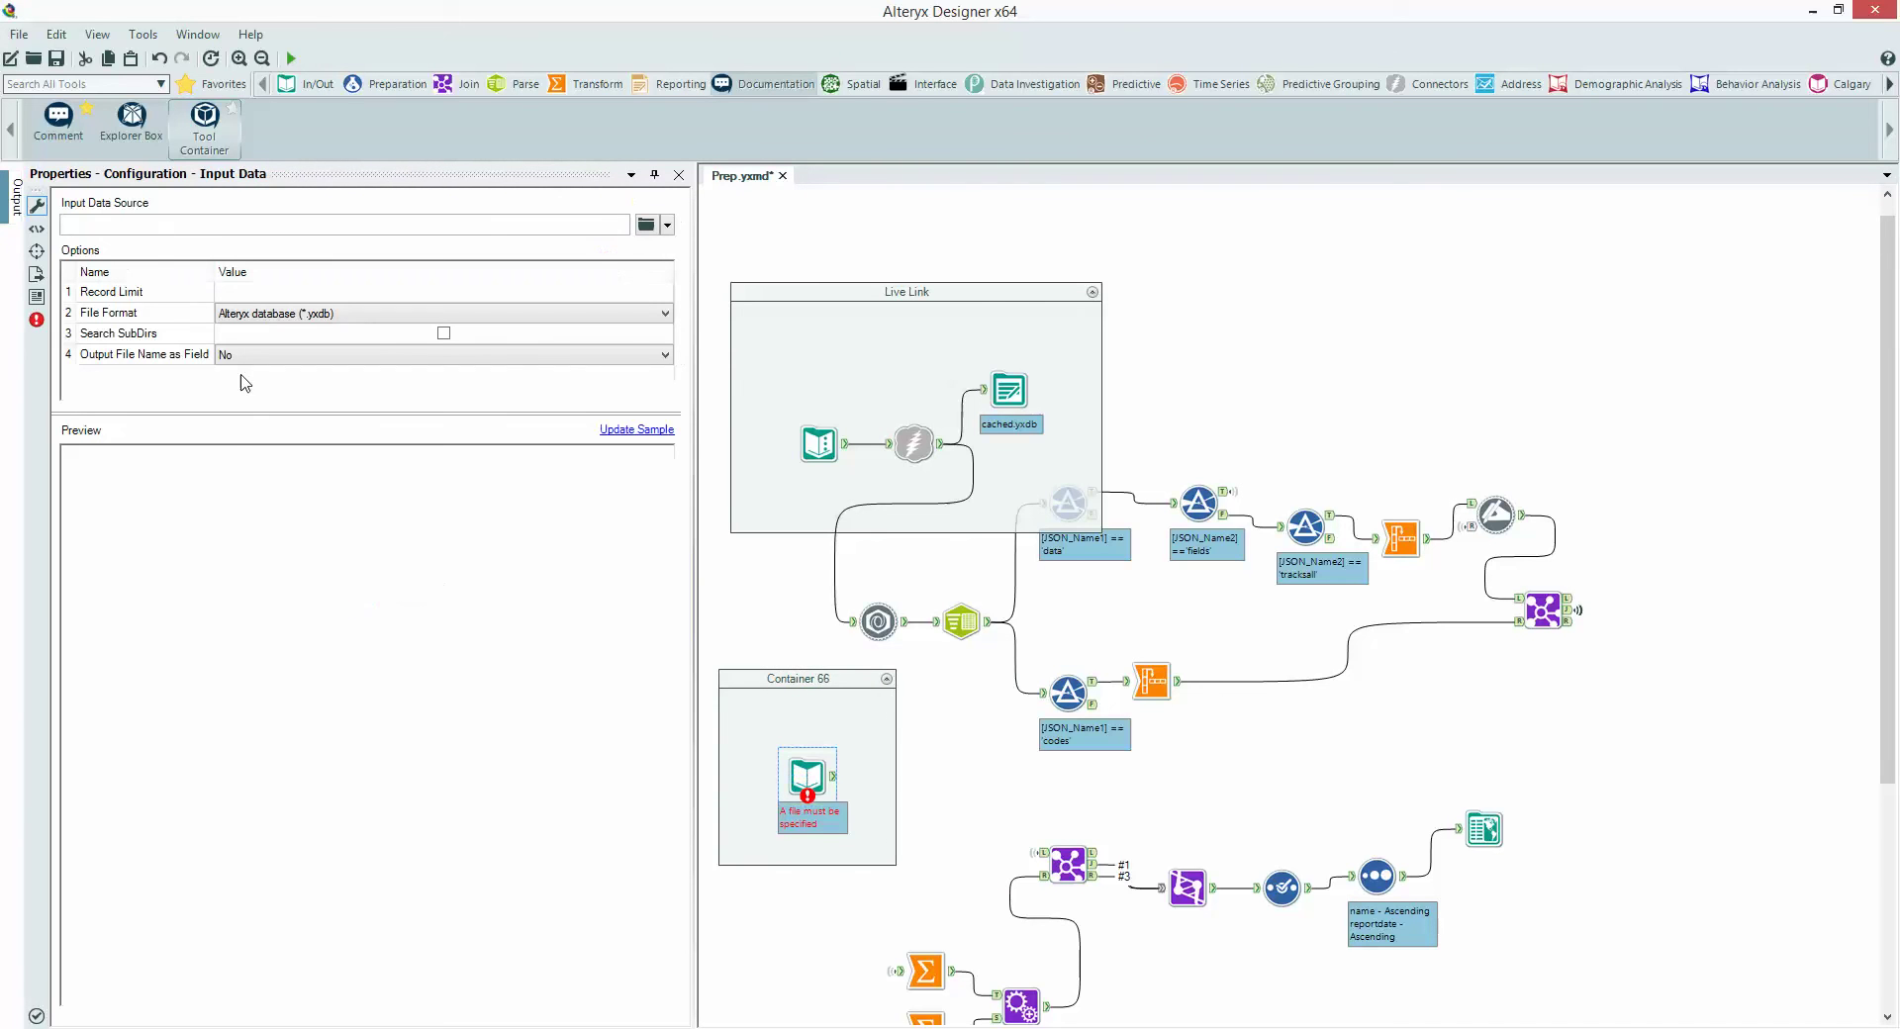
{"action": "left_click", "coordinate": [493, 222]}
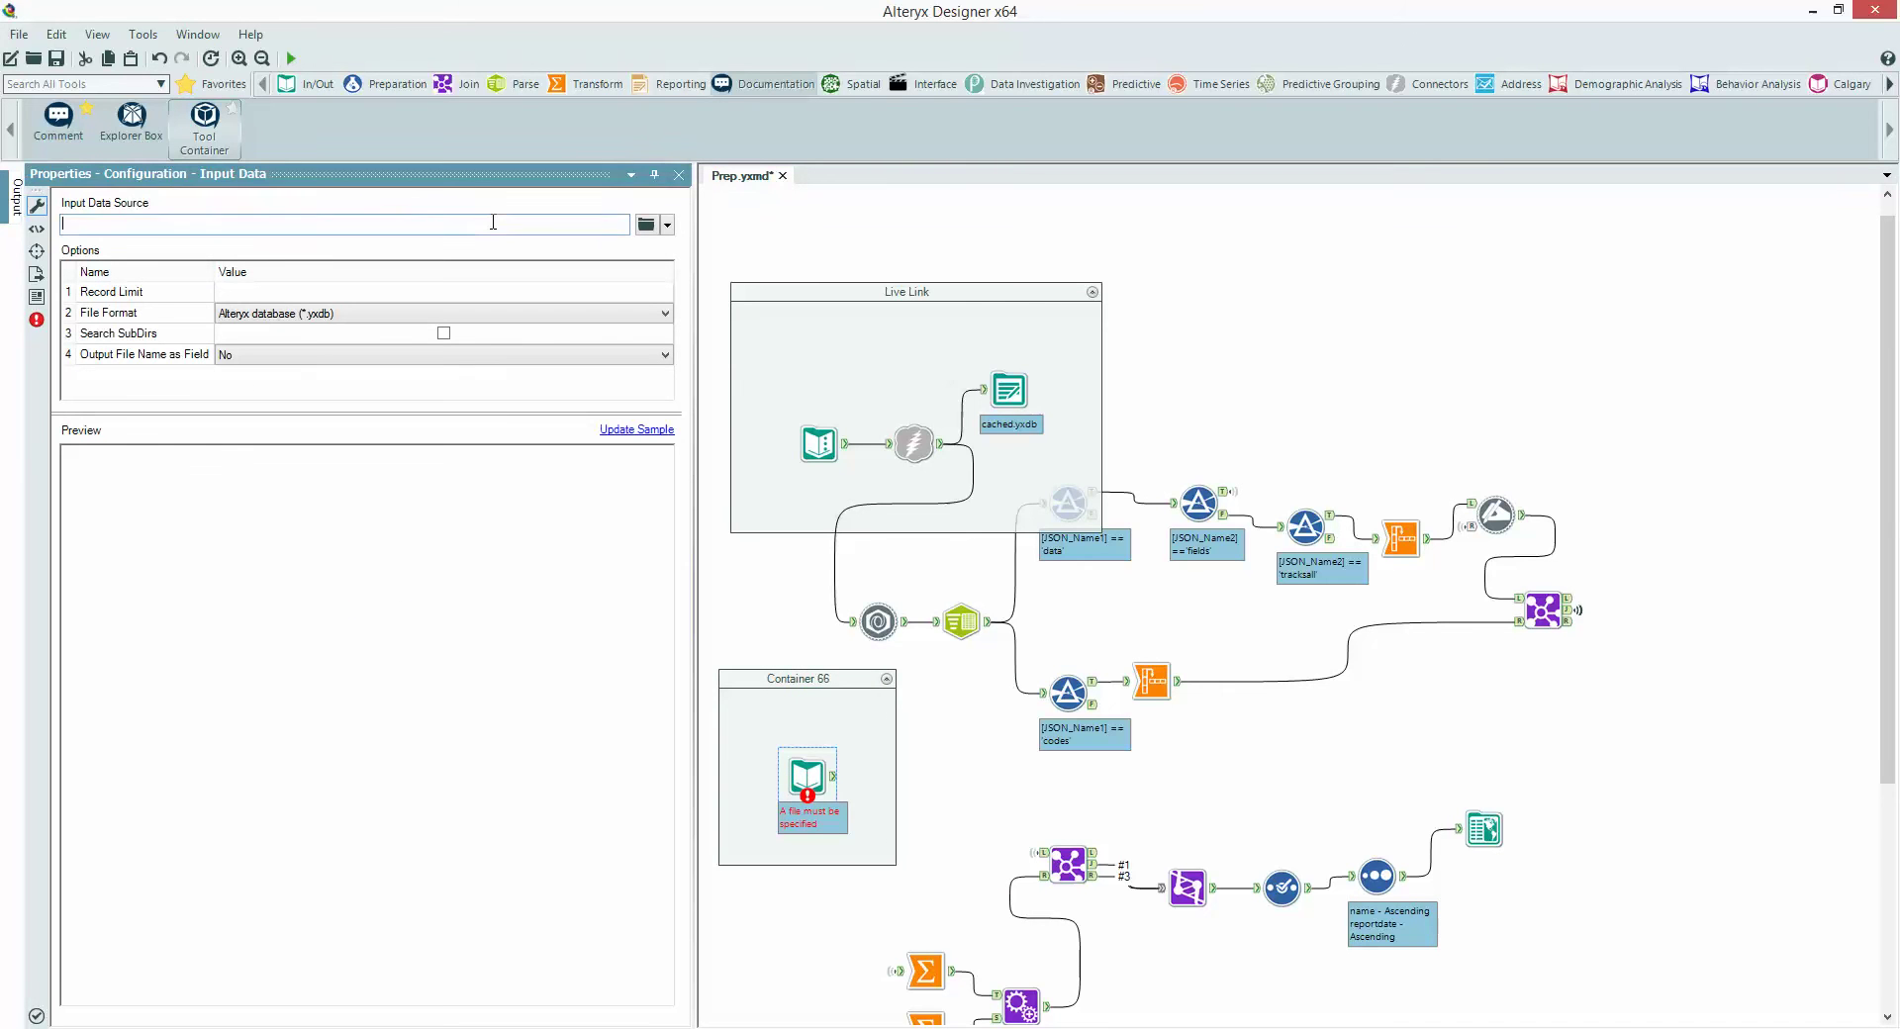
{"action": "type", "text": "%temp%/../cahched.yxdb"}
{"action": "left_click", "coordinate": [812, 680]}
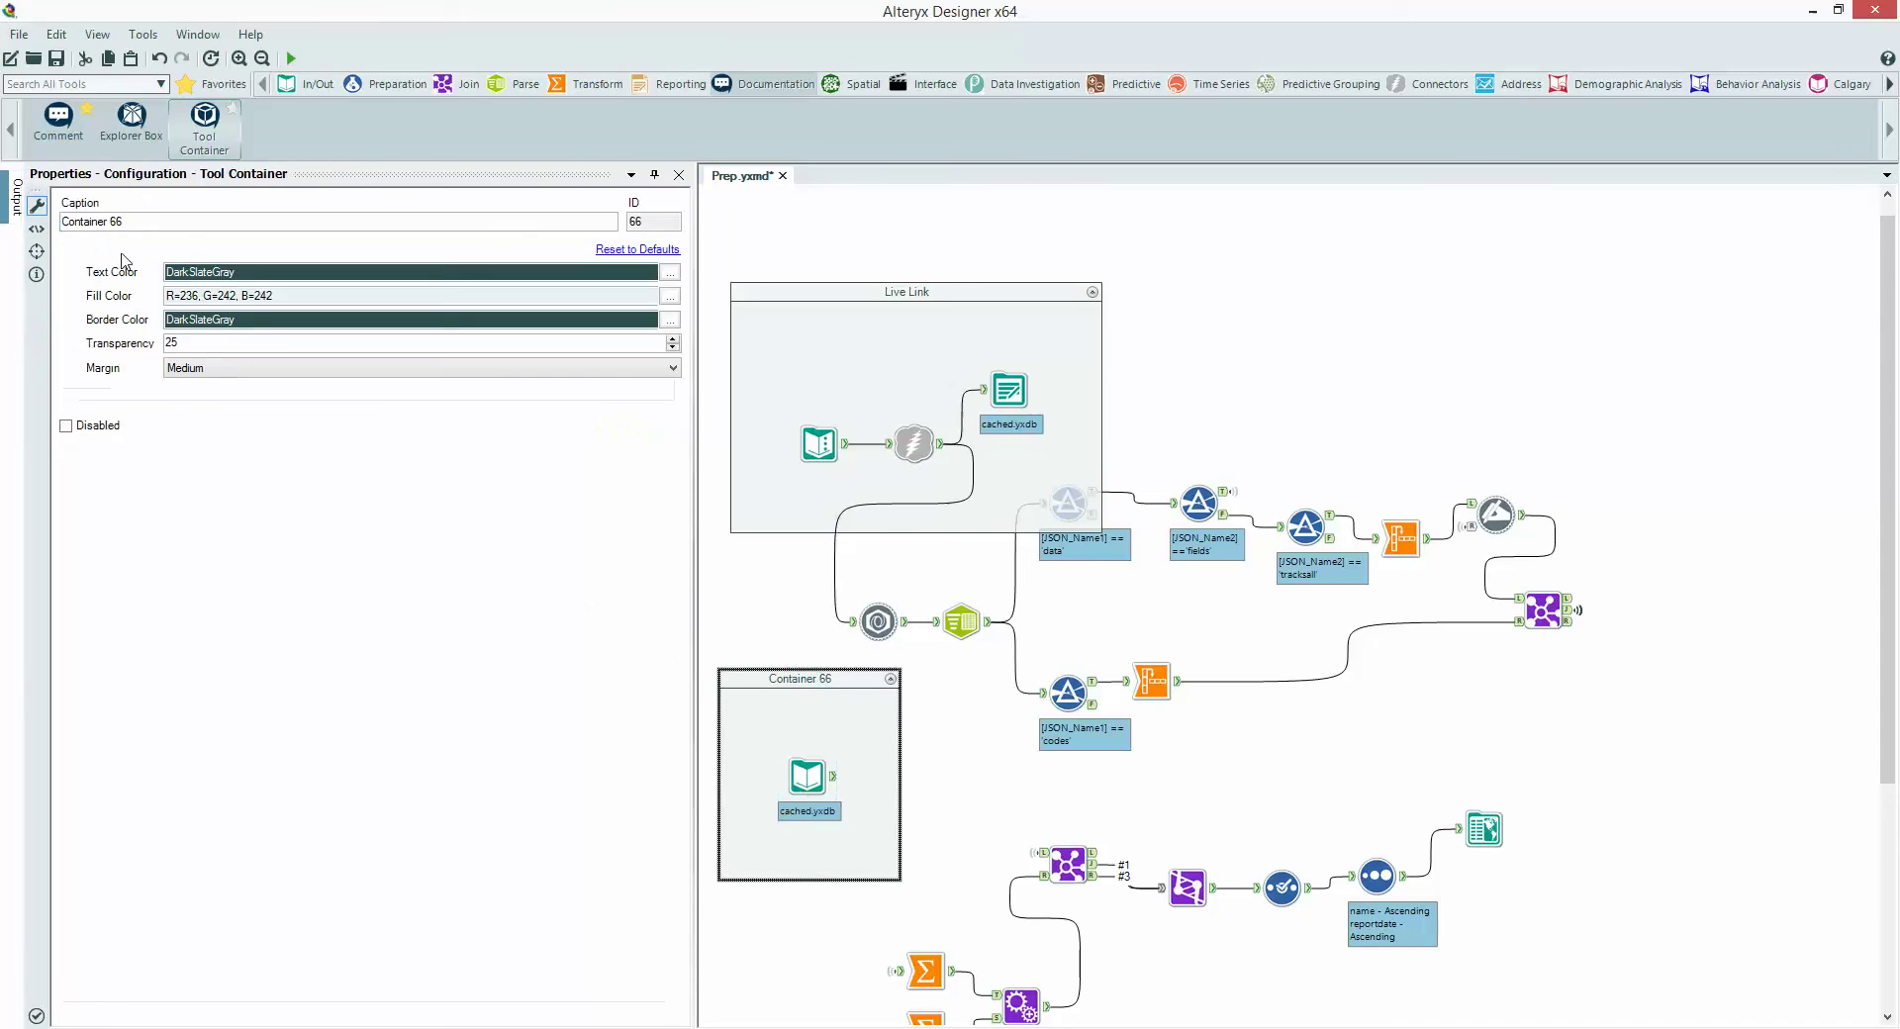
{"action": "left_click", "coordinate": [89, 222]}
{"action": "type", "text": "Cached Version"}
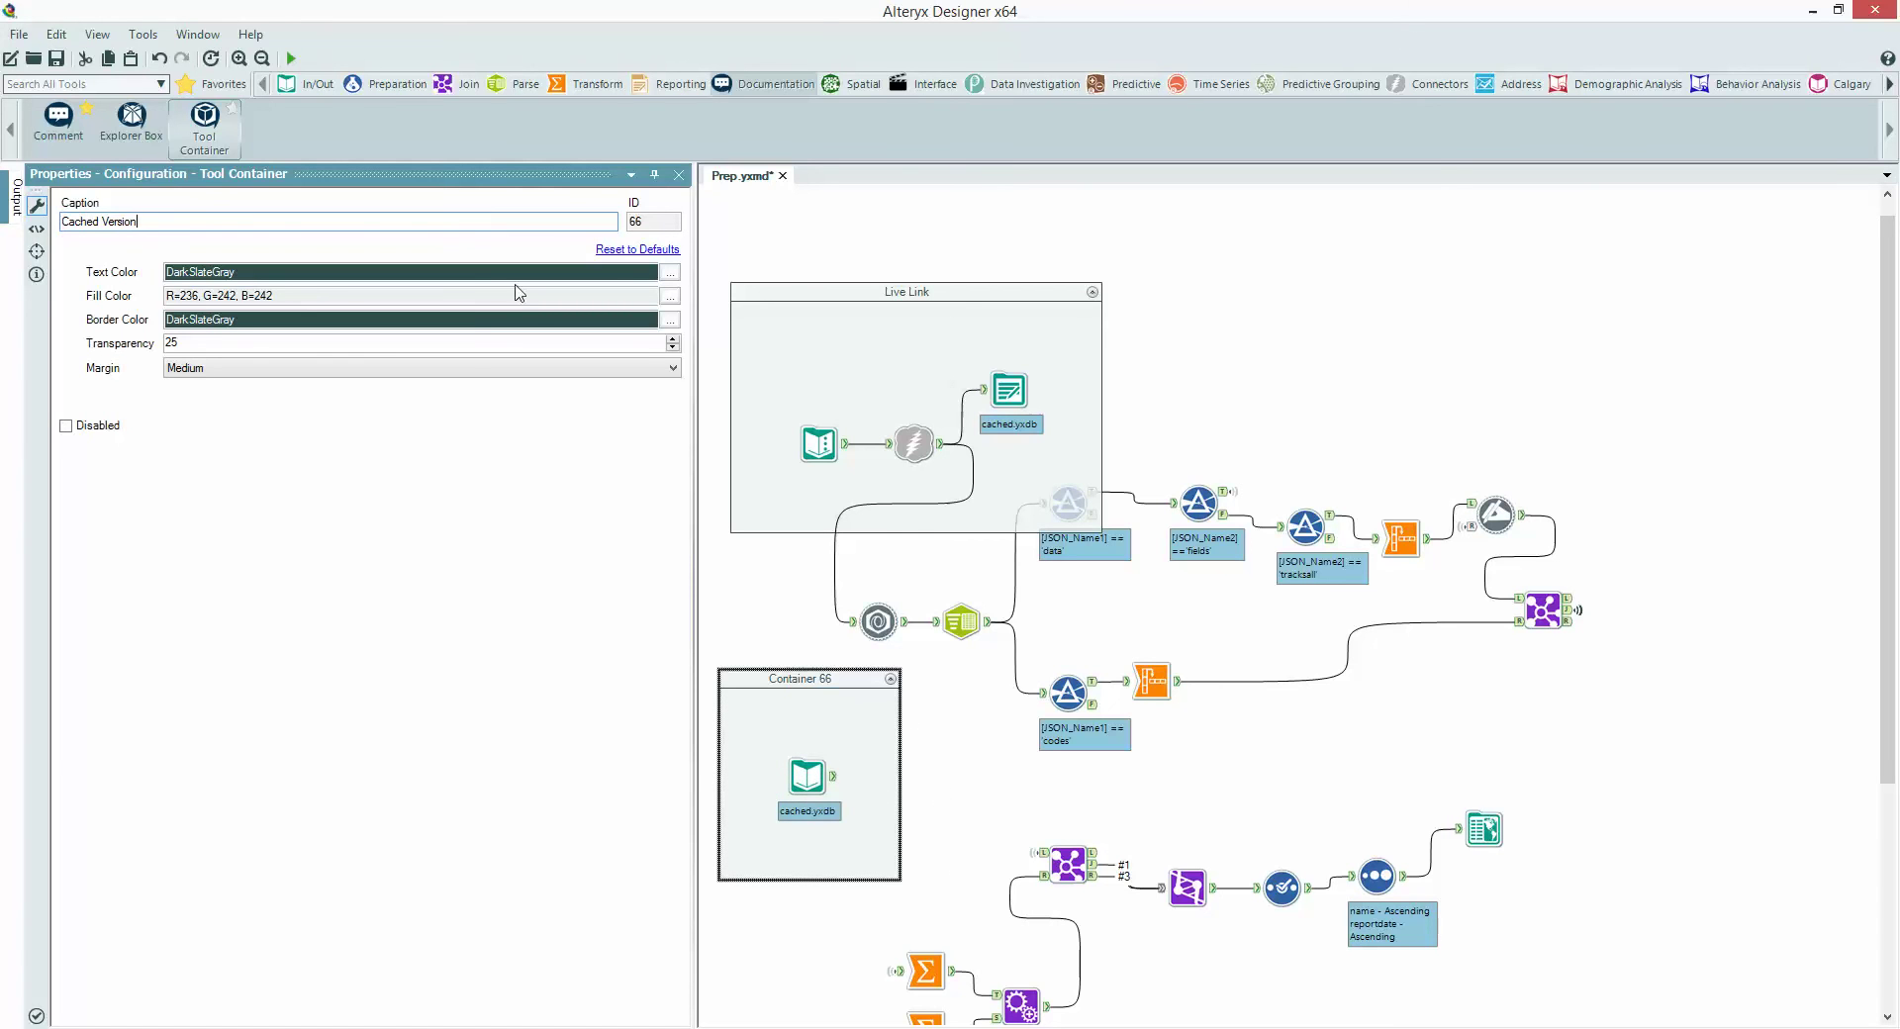
Step: Insert a Union tool into the connection leaving the Live Link container
{"action": "left_click", "coordinate": [451, 86]}
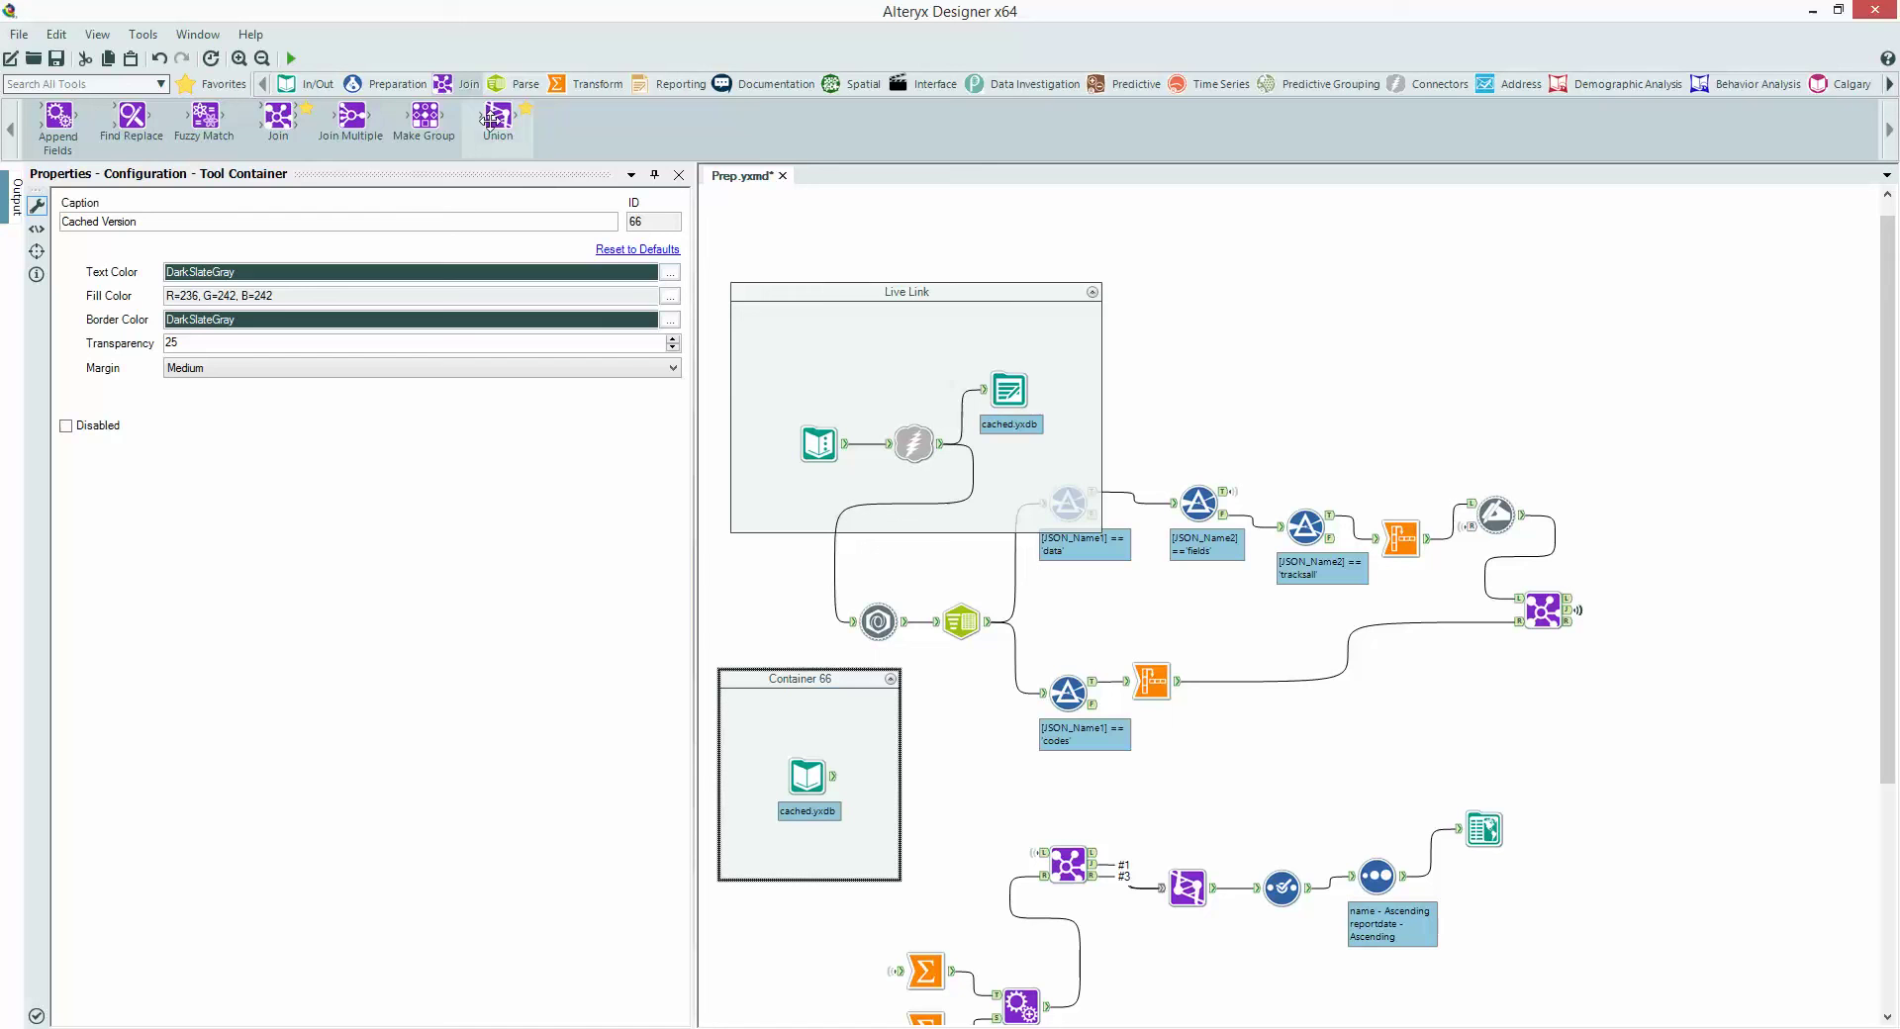
{"action": "left_click", "coordinate": [837, 578]}
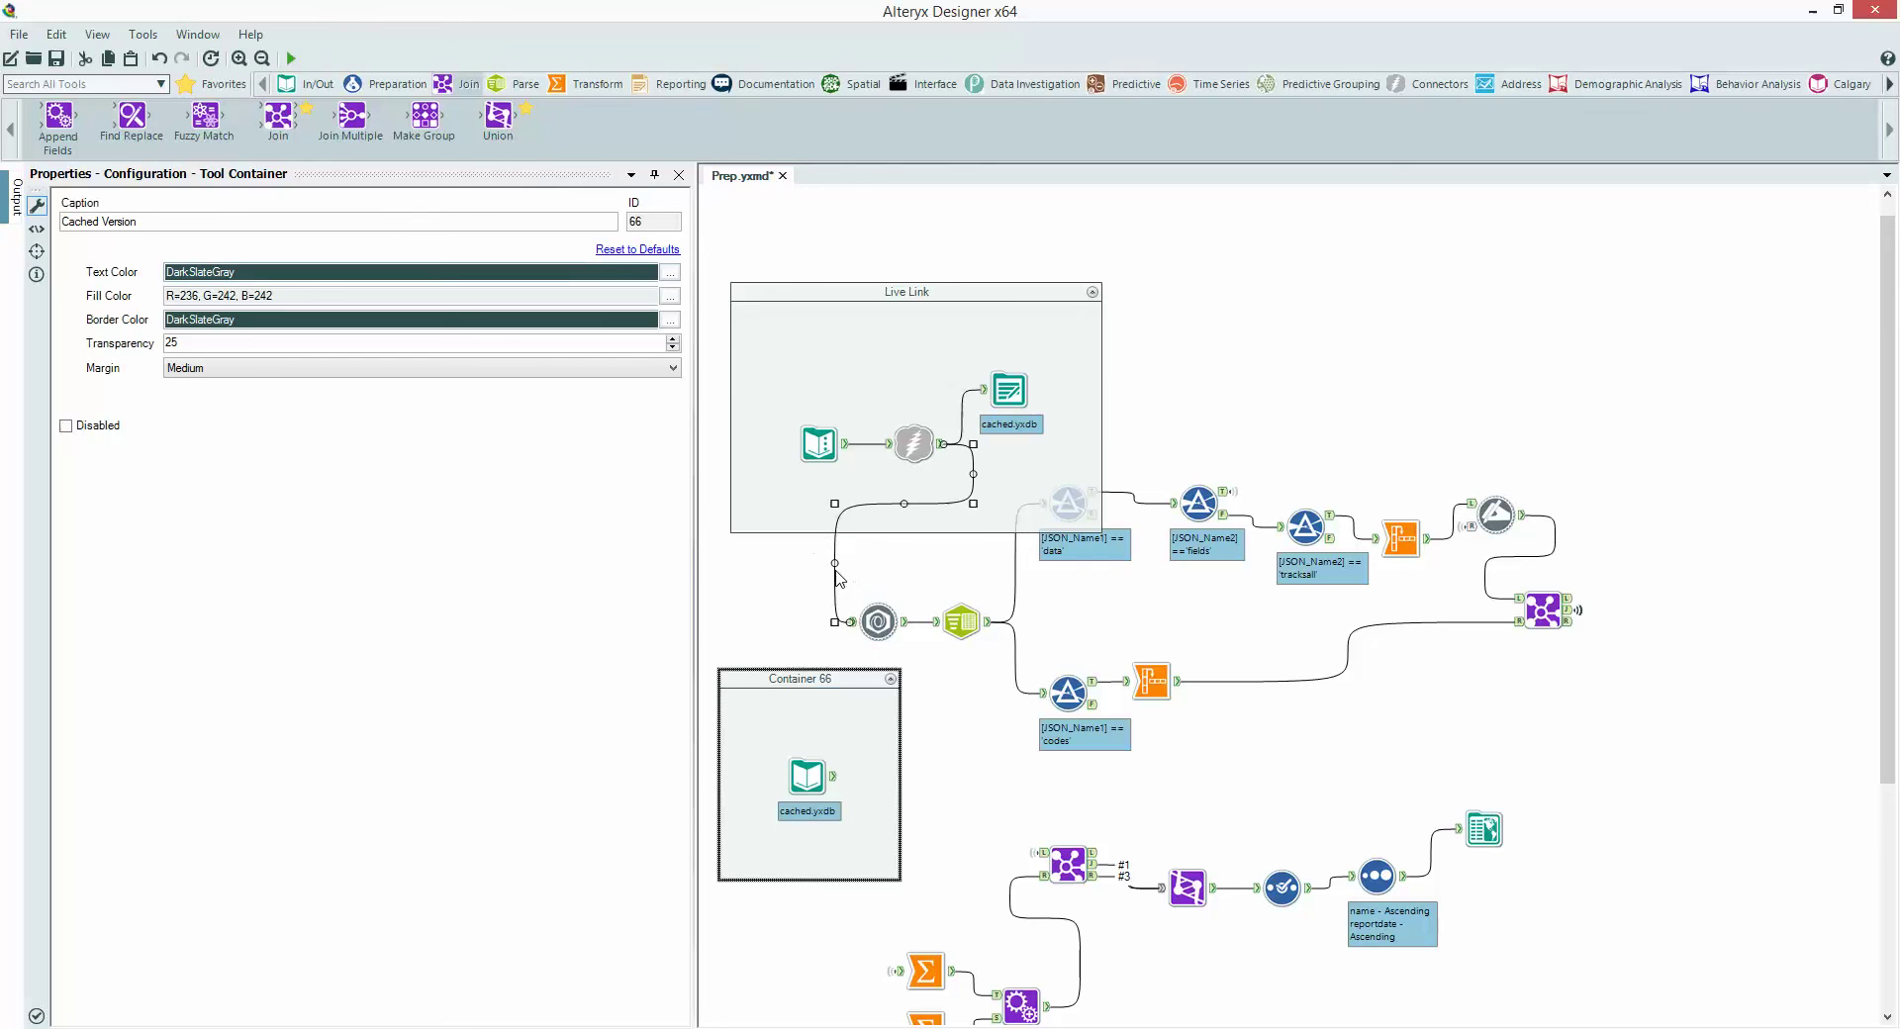
{"action": "right_click", "coordinate": [837, 578]}
{"action": "mouse_move", "coordinate": [1010, 633]}
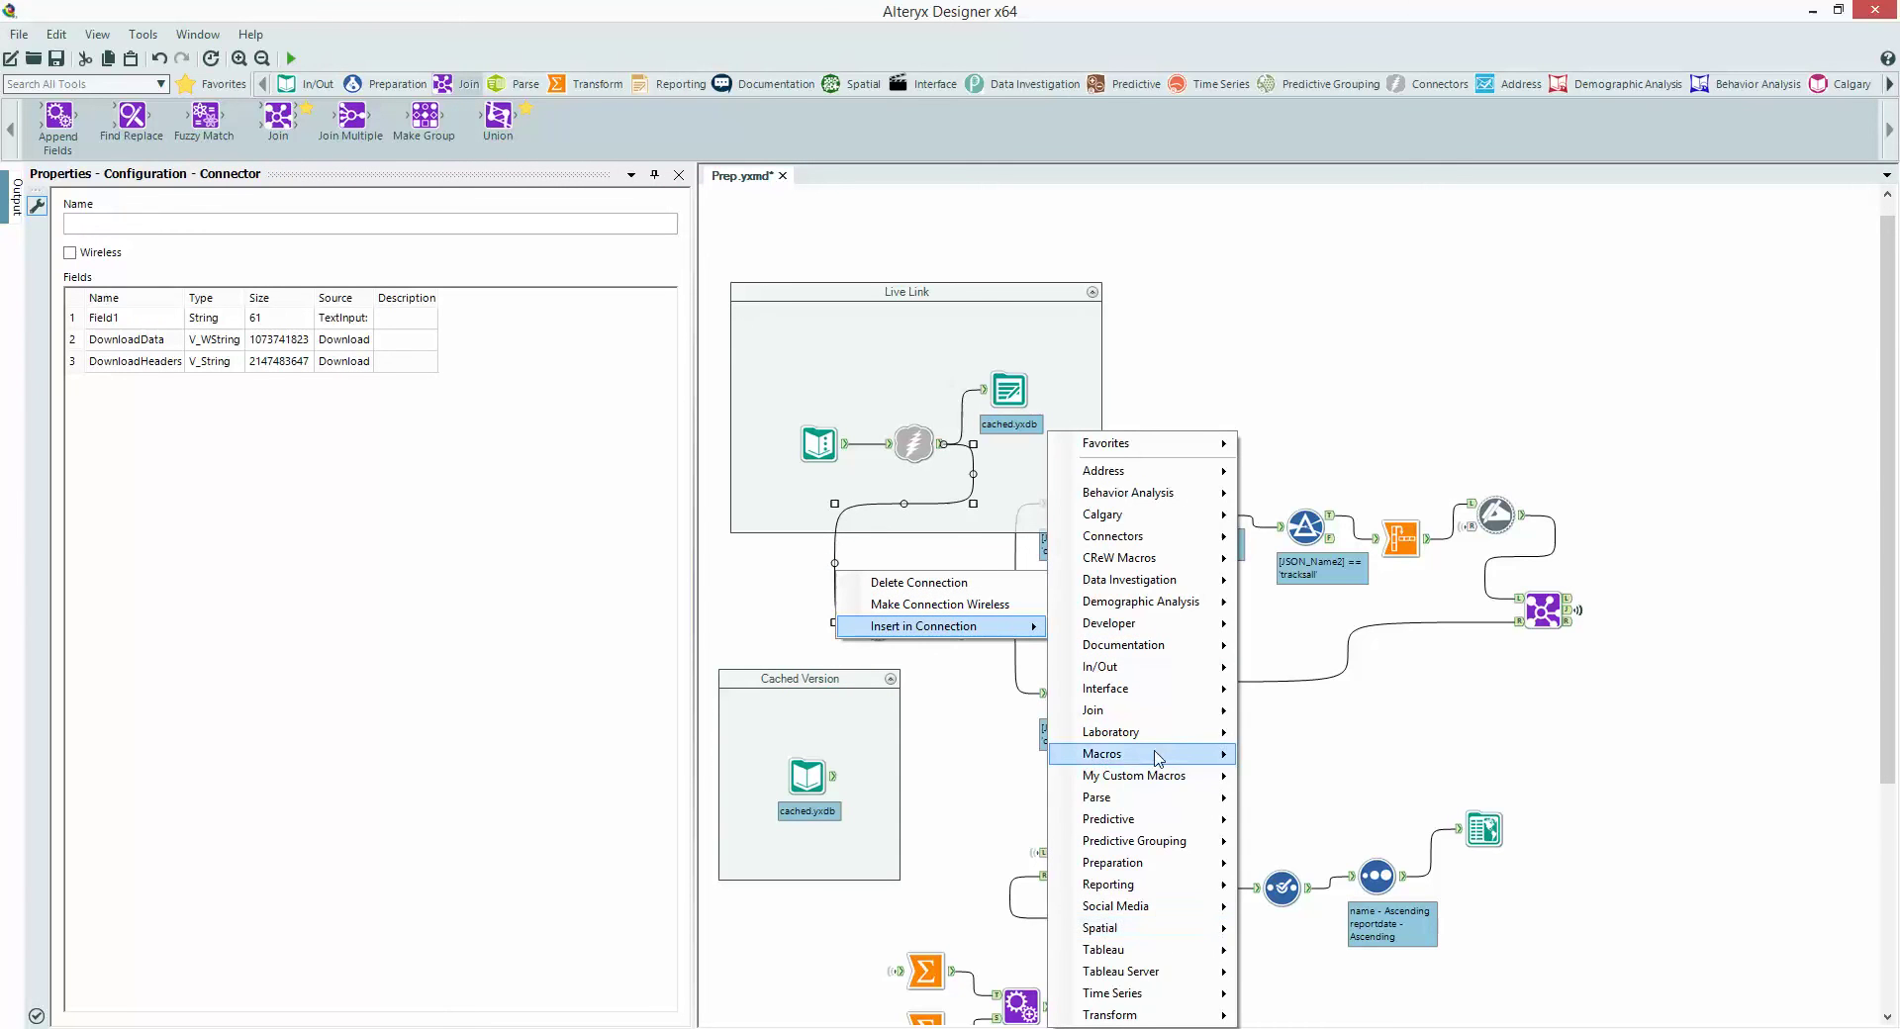
{"action": "mouse_move", "coordinate": [1138, 755]}
{"action": "mouse_move", "coordinate": [1098, 710]}
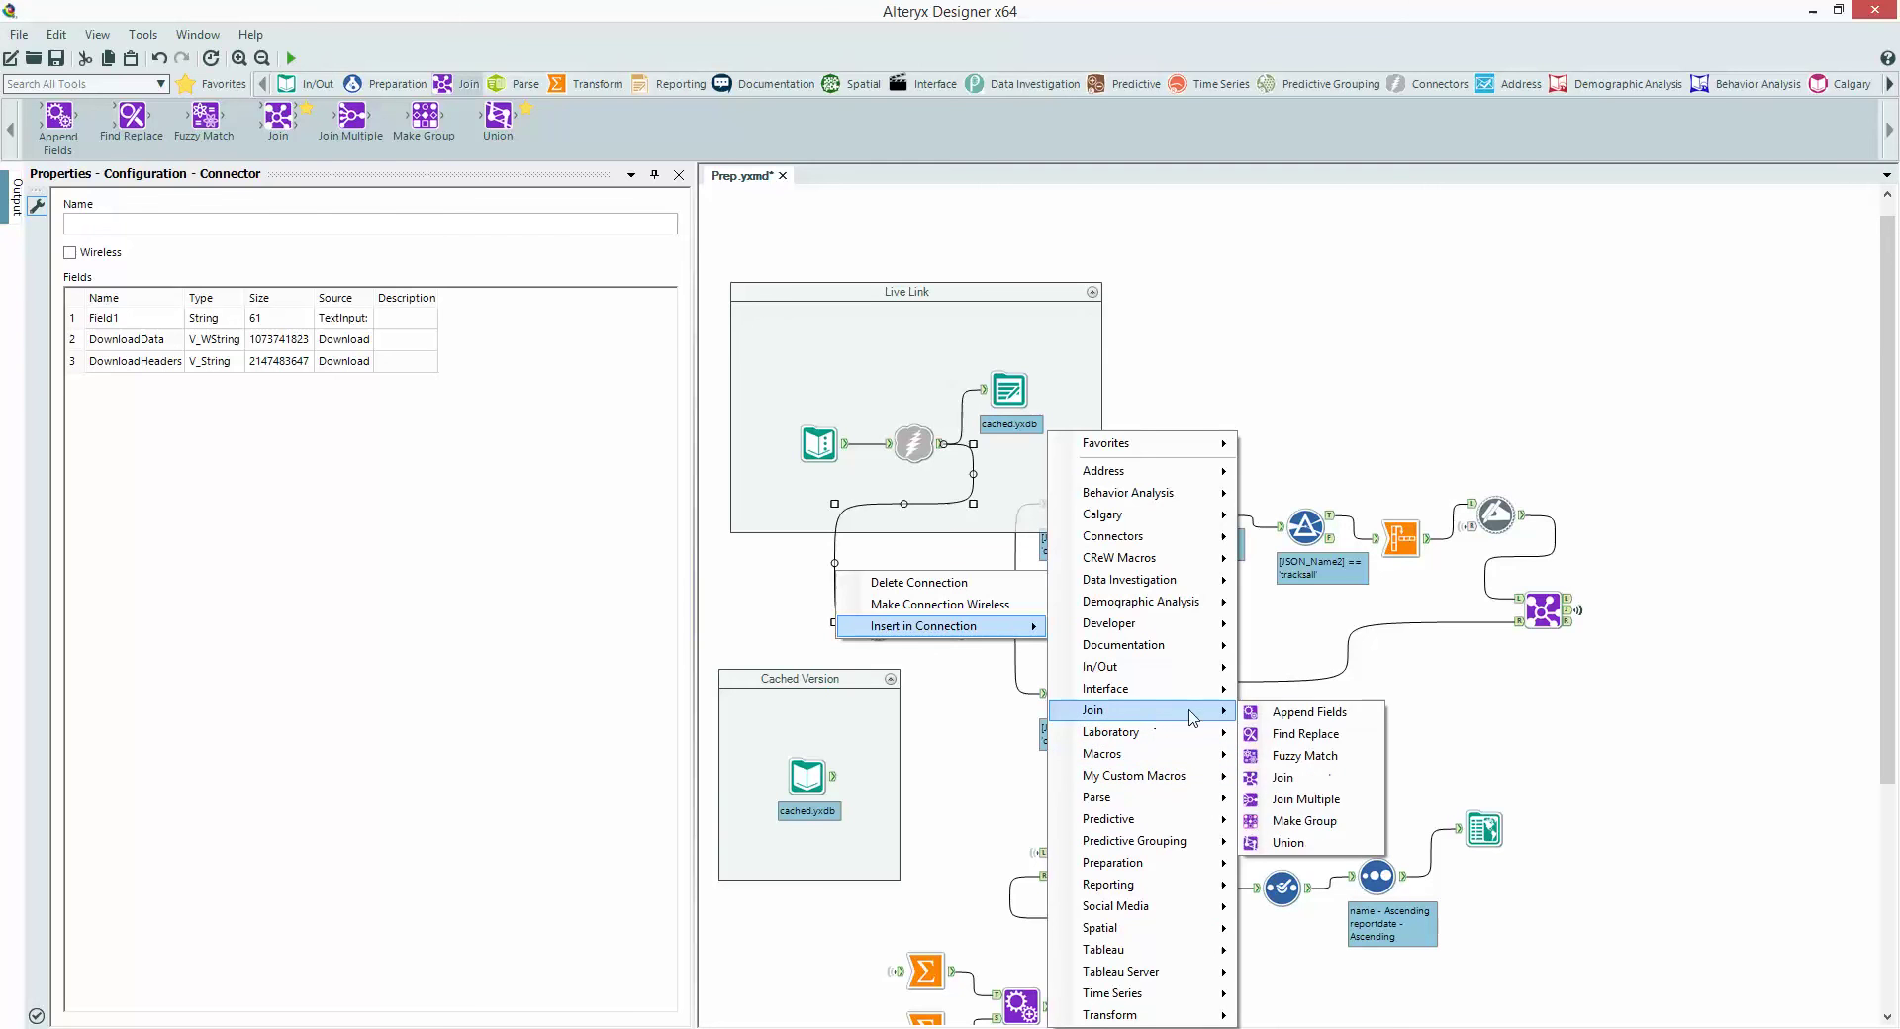
{"action": "left_click", "coordinate": [1284, 844]}
{"action": "left_click", "coordinate": [821, 582]}
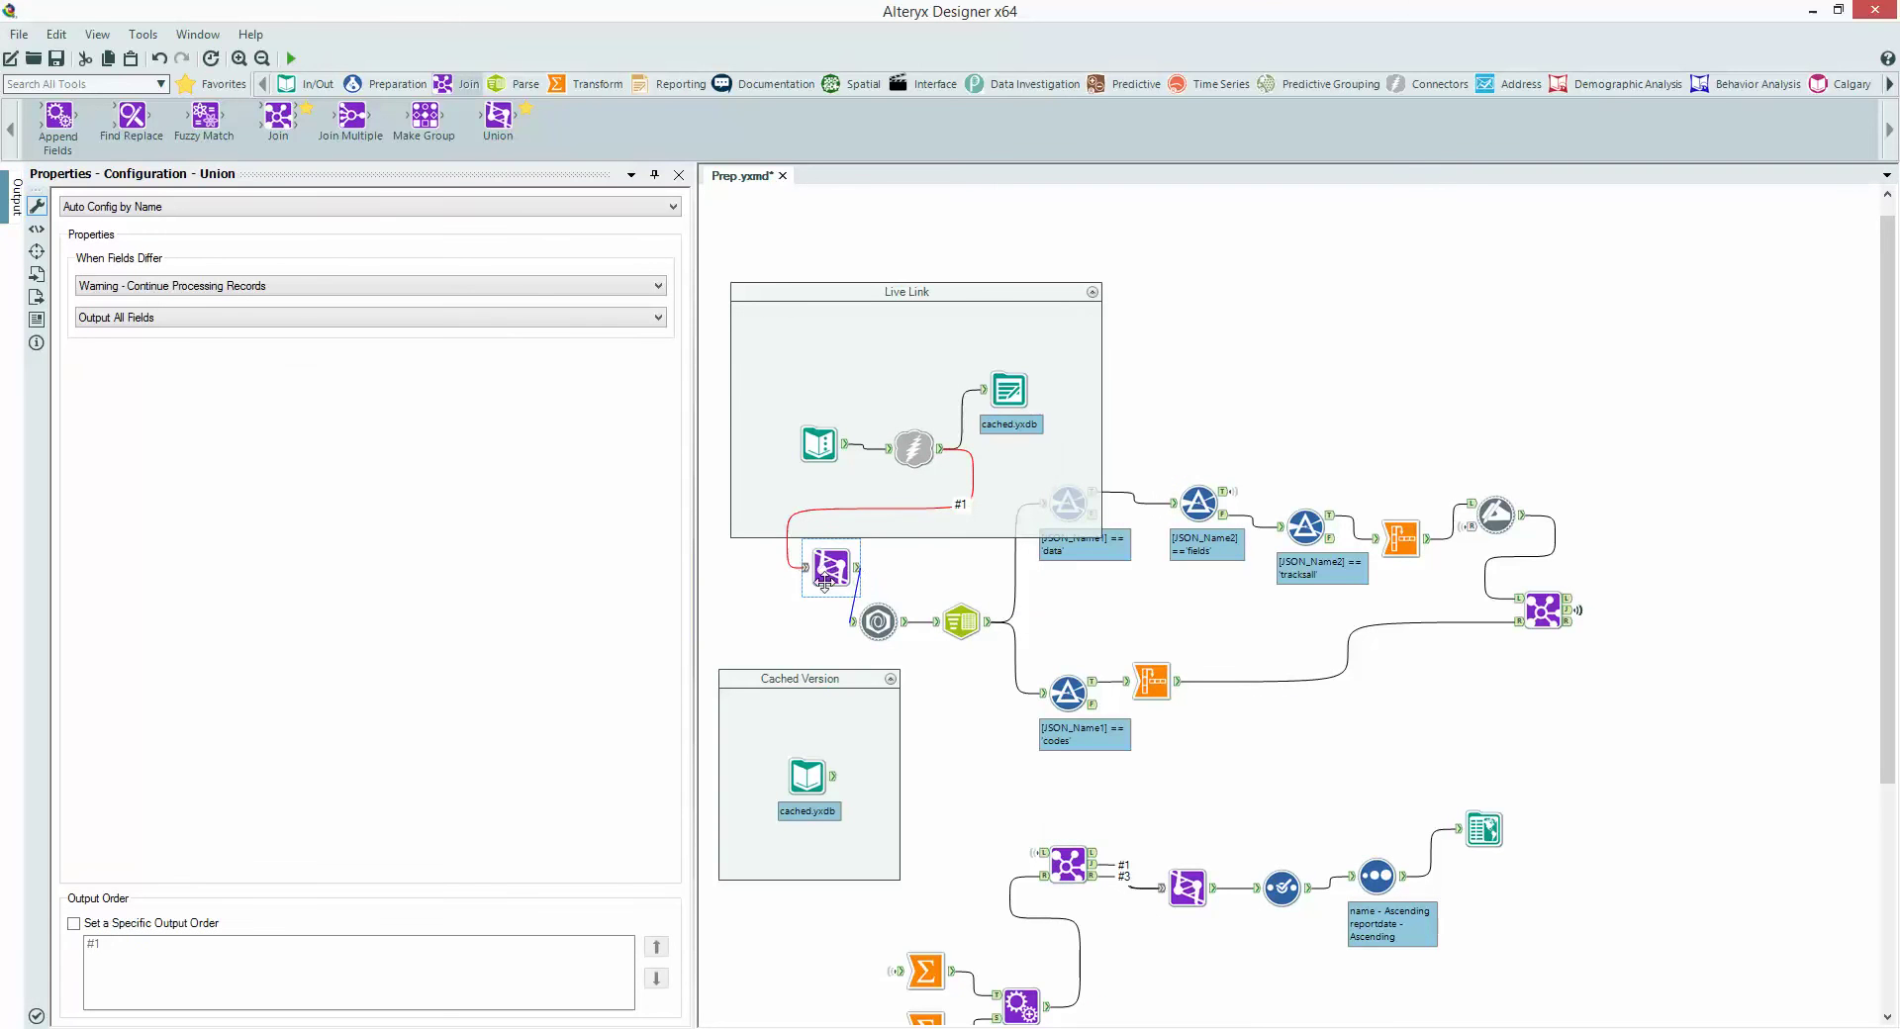
Step: Connect cached.yxdb to the Union's second input and collapse Cached Version
{"action": "left_click", "coordinate": [918, 502]}
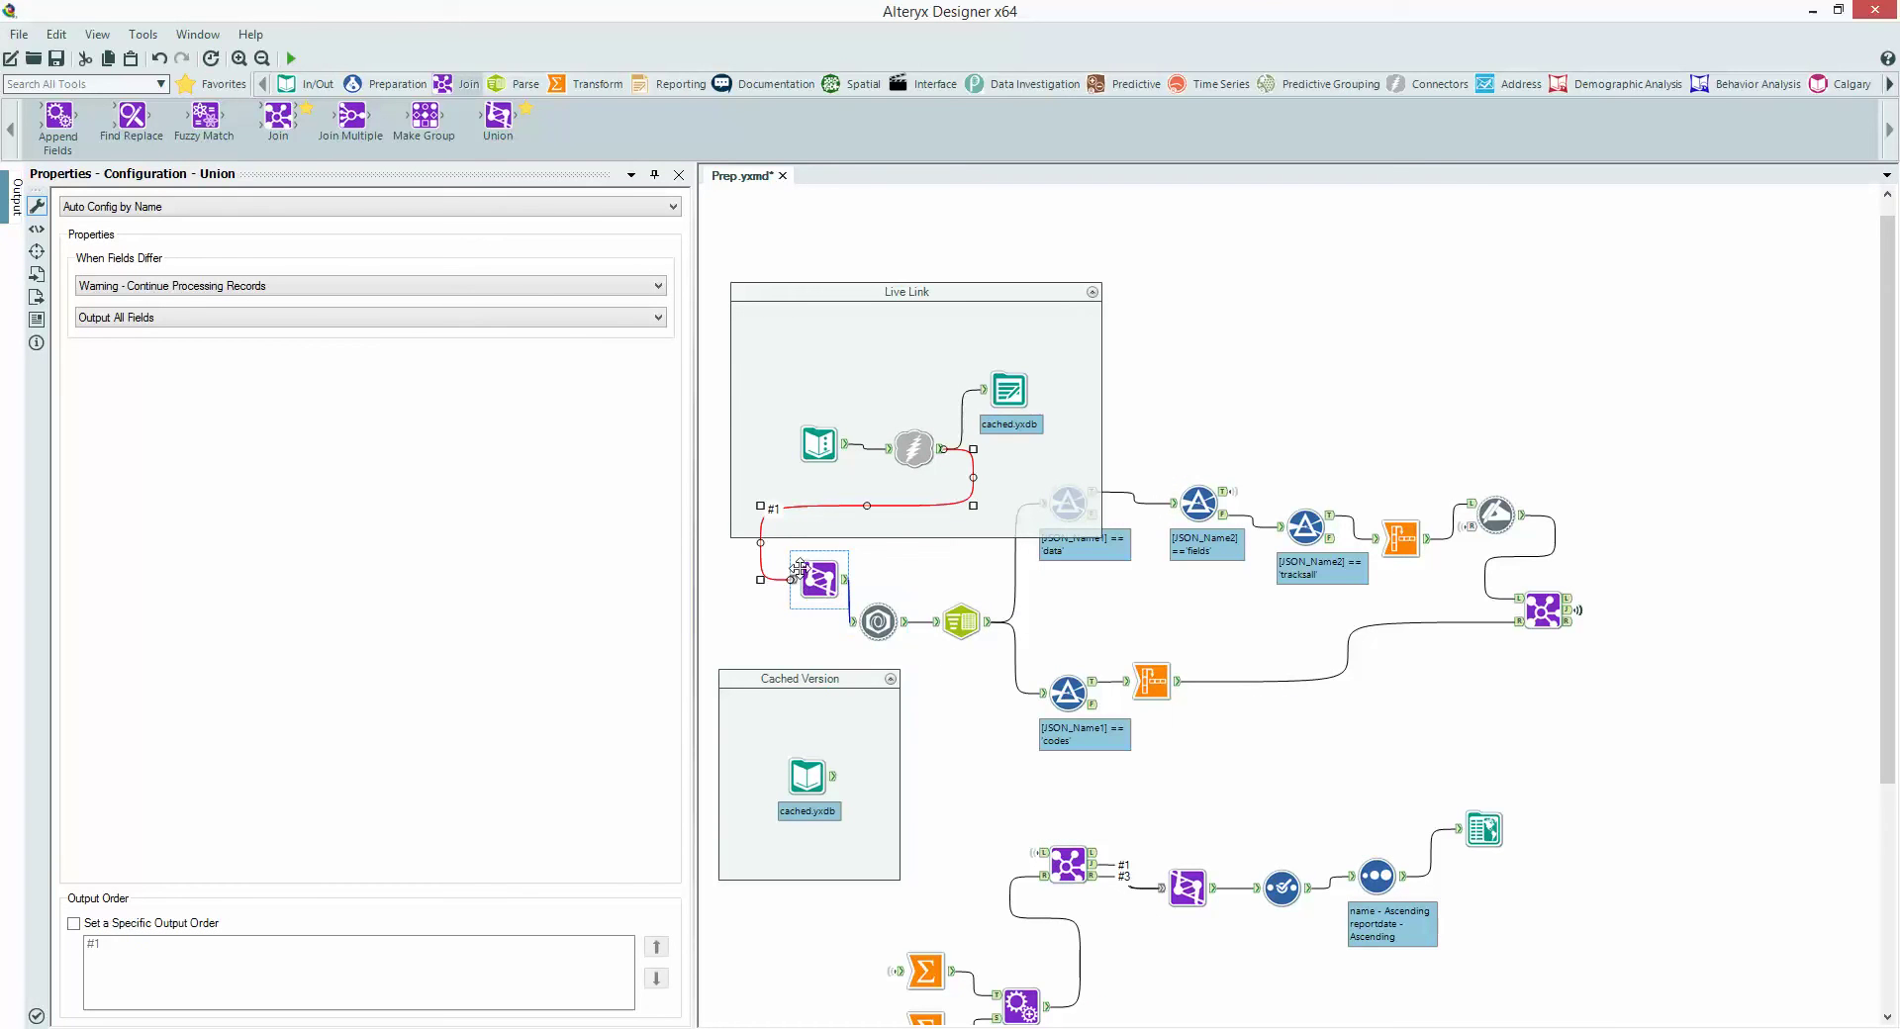
{"action": "left_click_drag", "start_coordinate": [834, 777], "coordinate": [794, 579]}
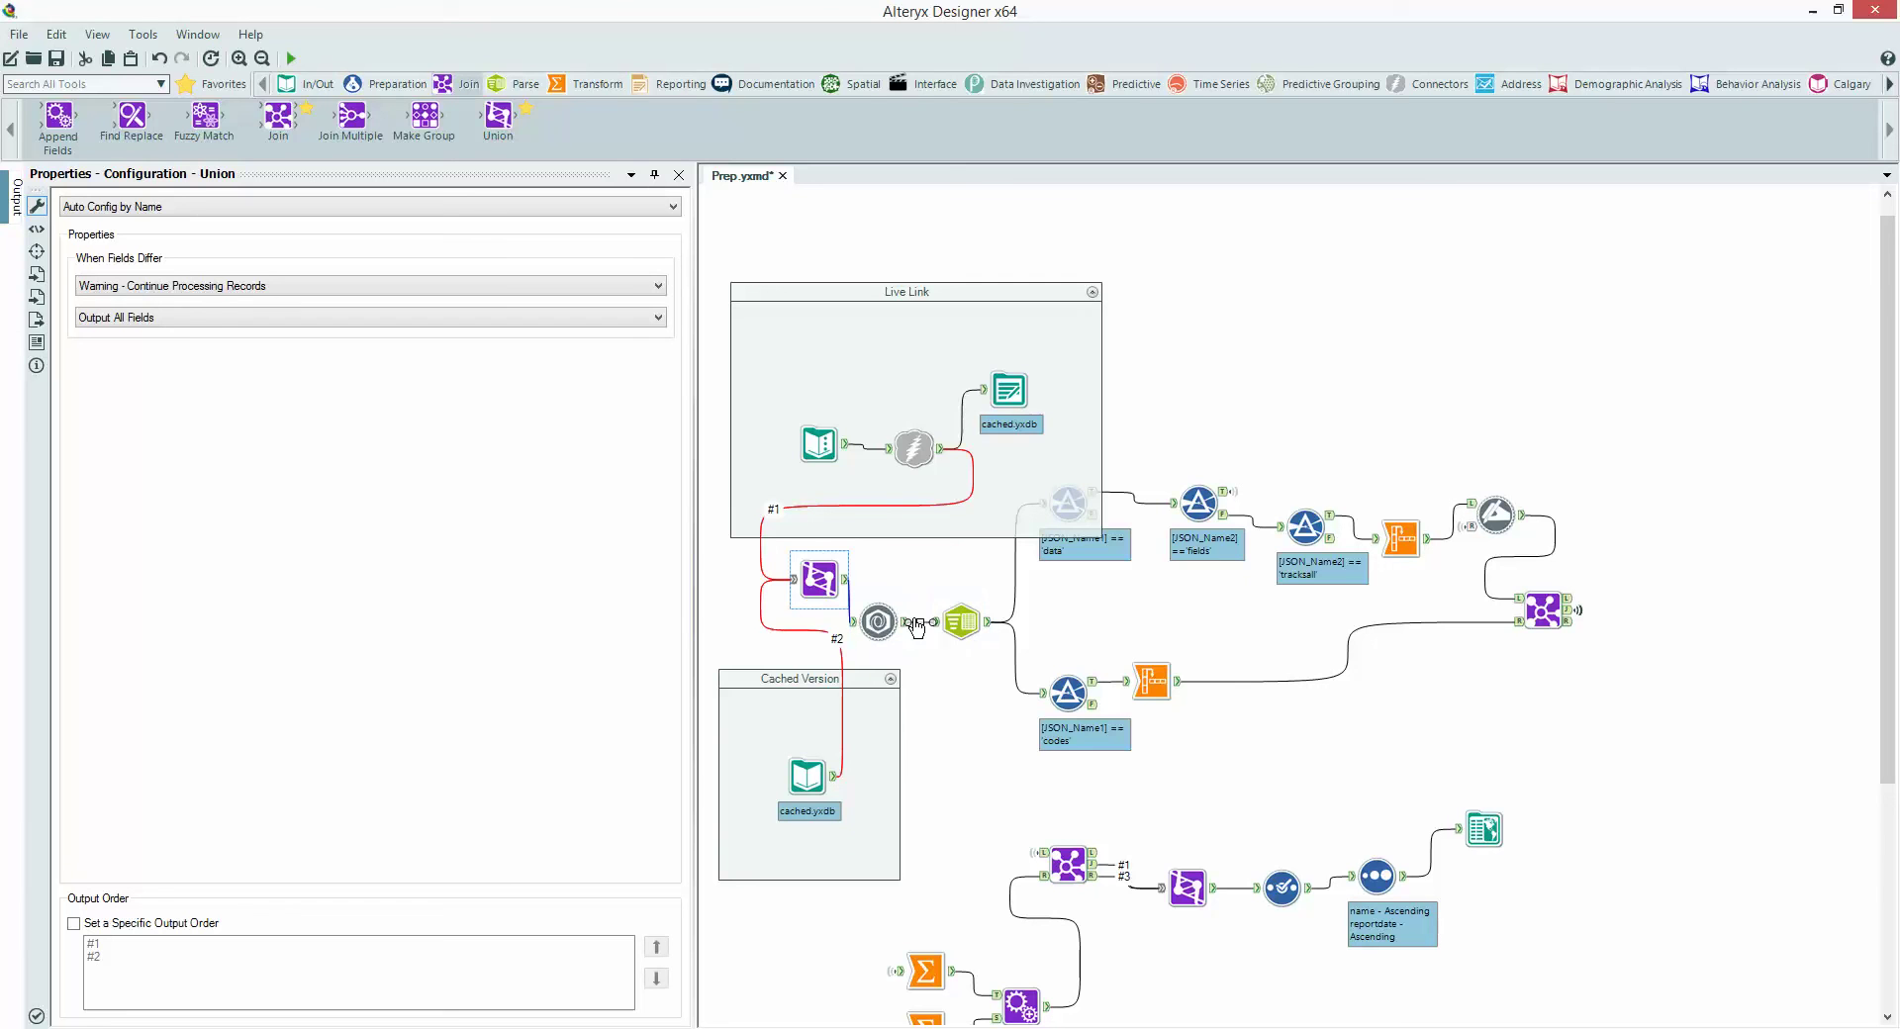
{"action": "left_click", "coordinate": [840, 758]}
{"action": "left_click", "coordinate": [892, 682]}
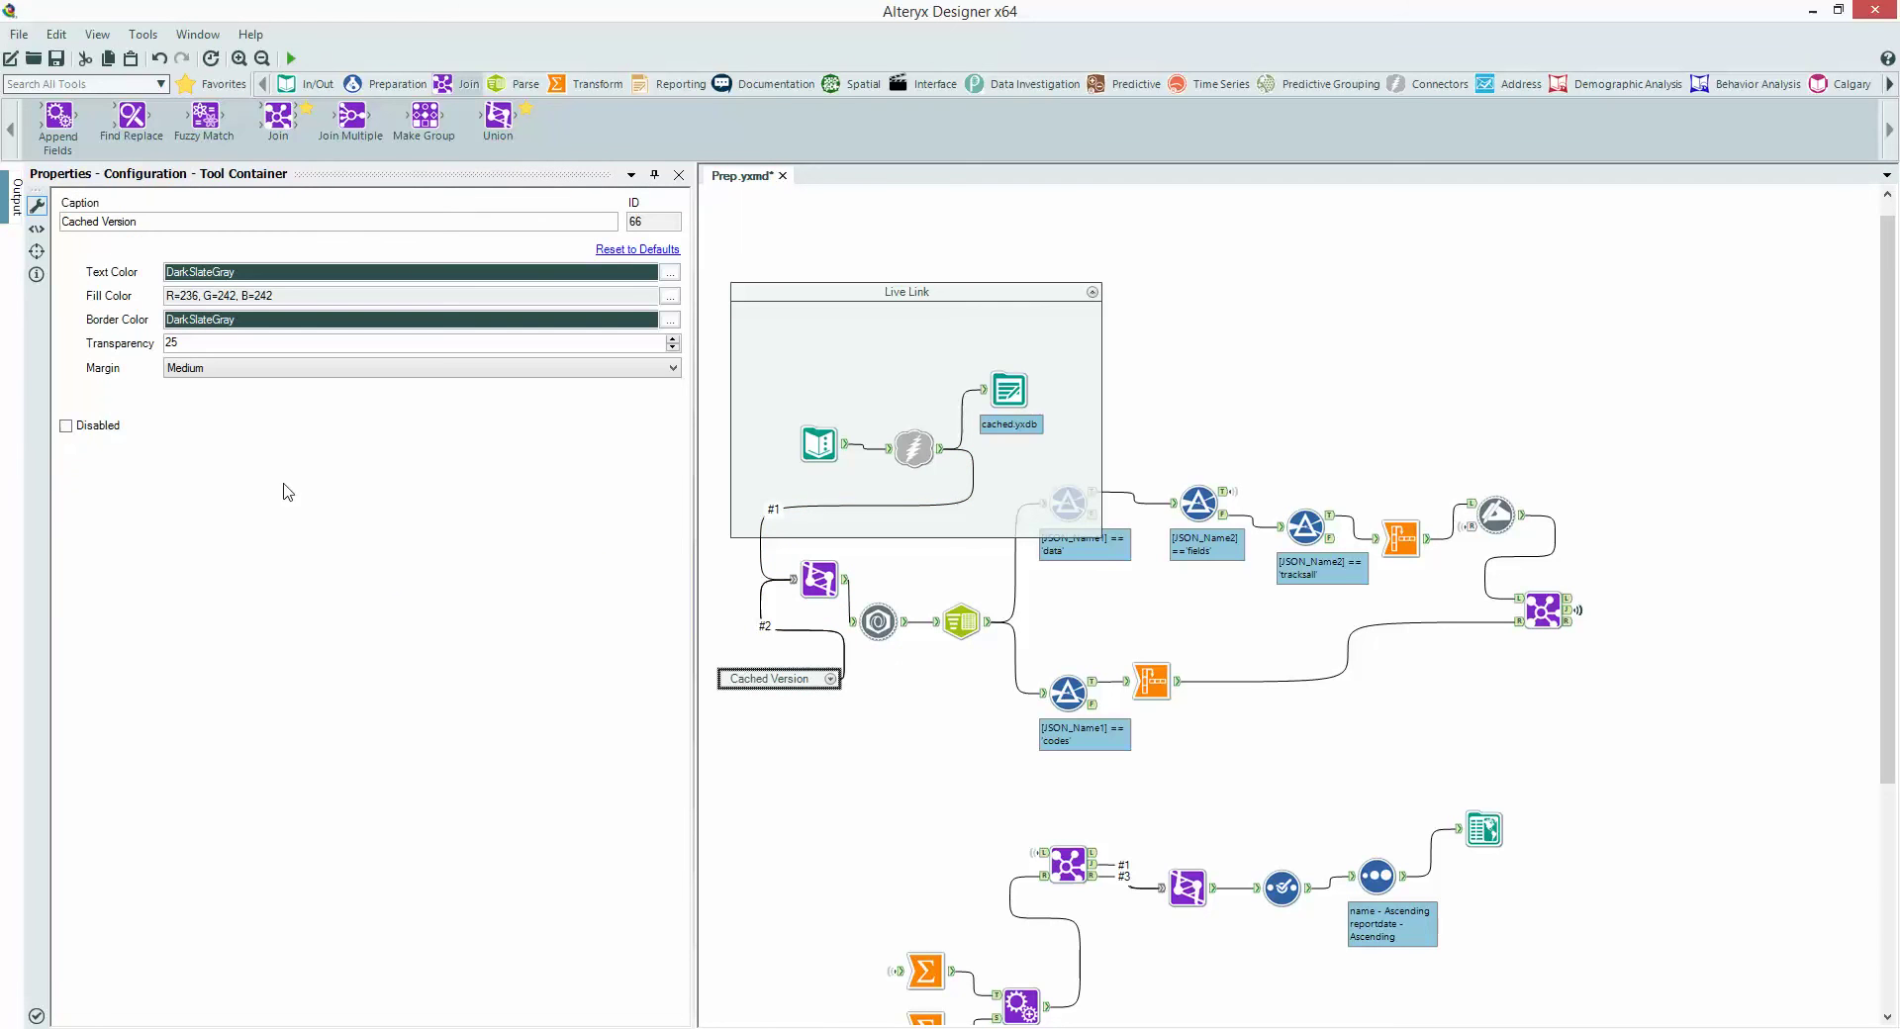
Step: Disable the Cached Version container and rerun Prep.yxmd on live data in 5.0 seconds
{"action": "left_click", "coordinate": [66, 426]}
{"action": "left_click", "coordinate": [1193, 230]}
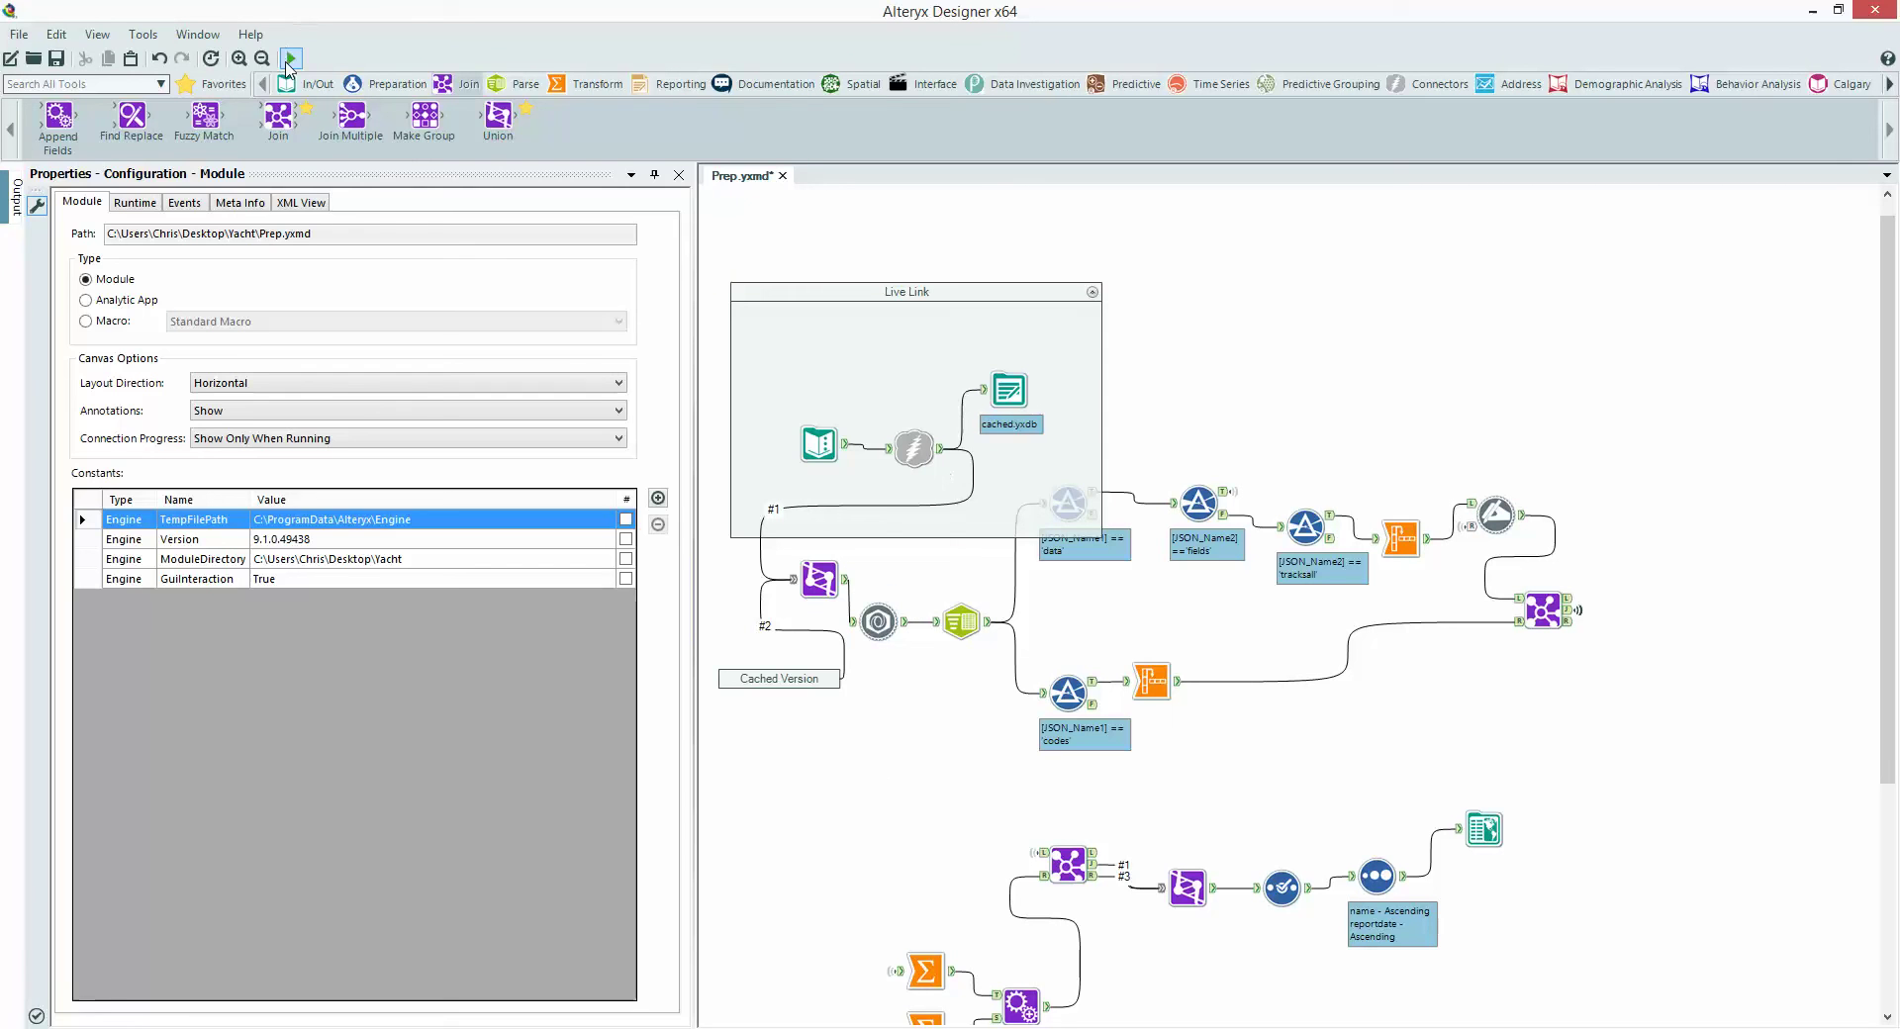
{"action": "left_click", "coordinate": [291, 58]}
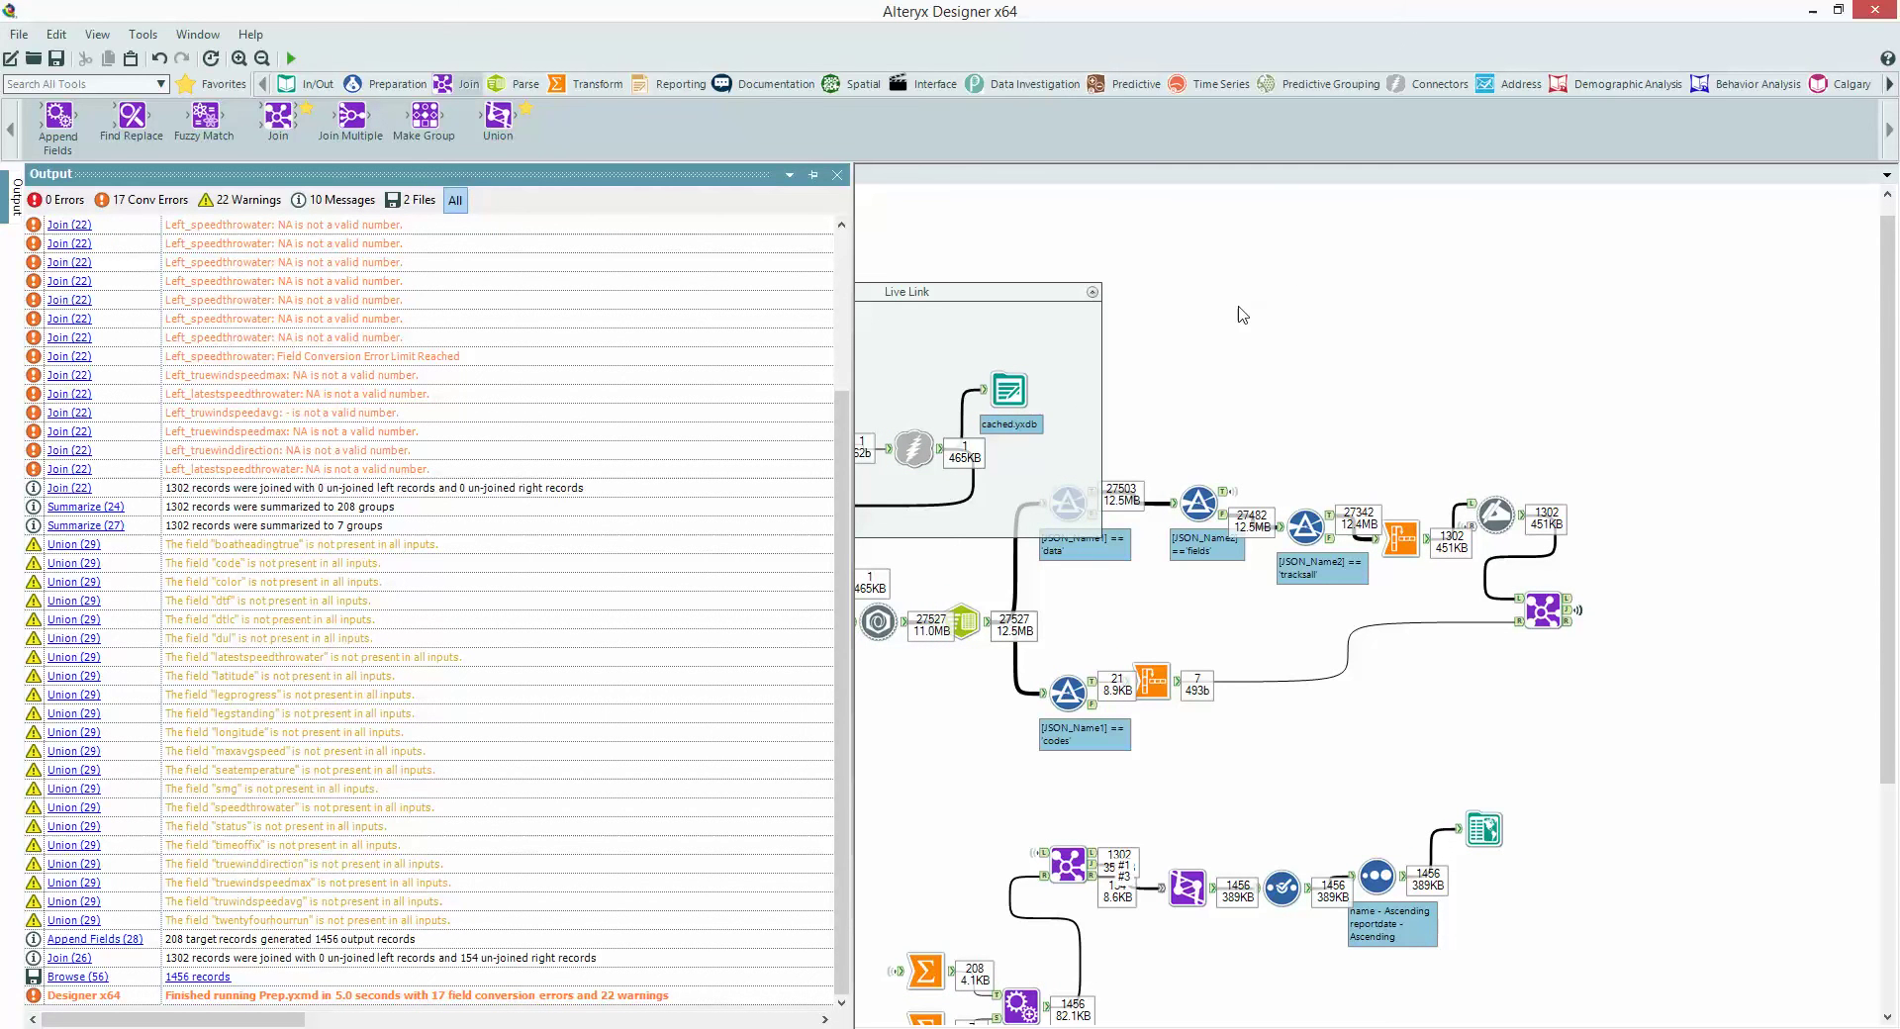
{"action": "left_click", "coordinate": [1237, 379]}
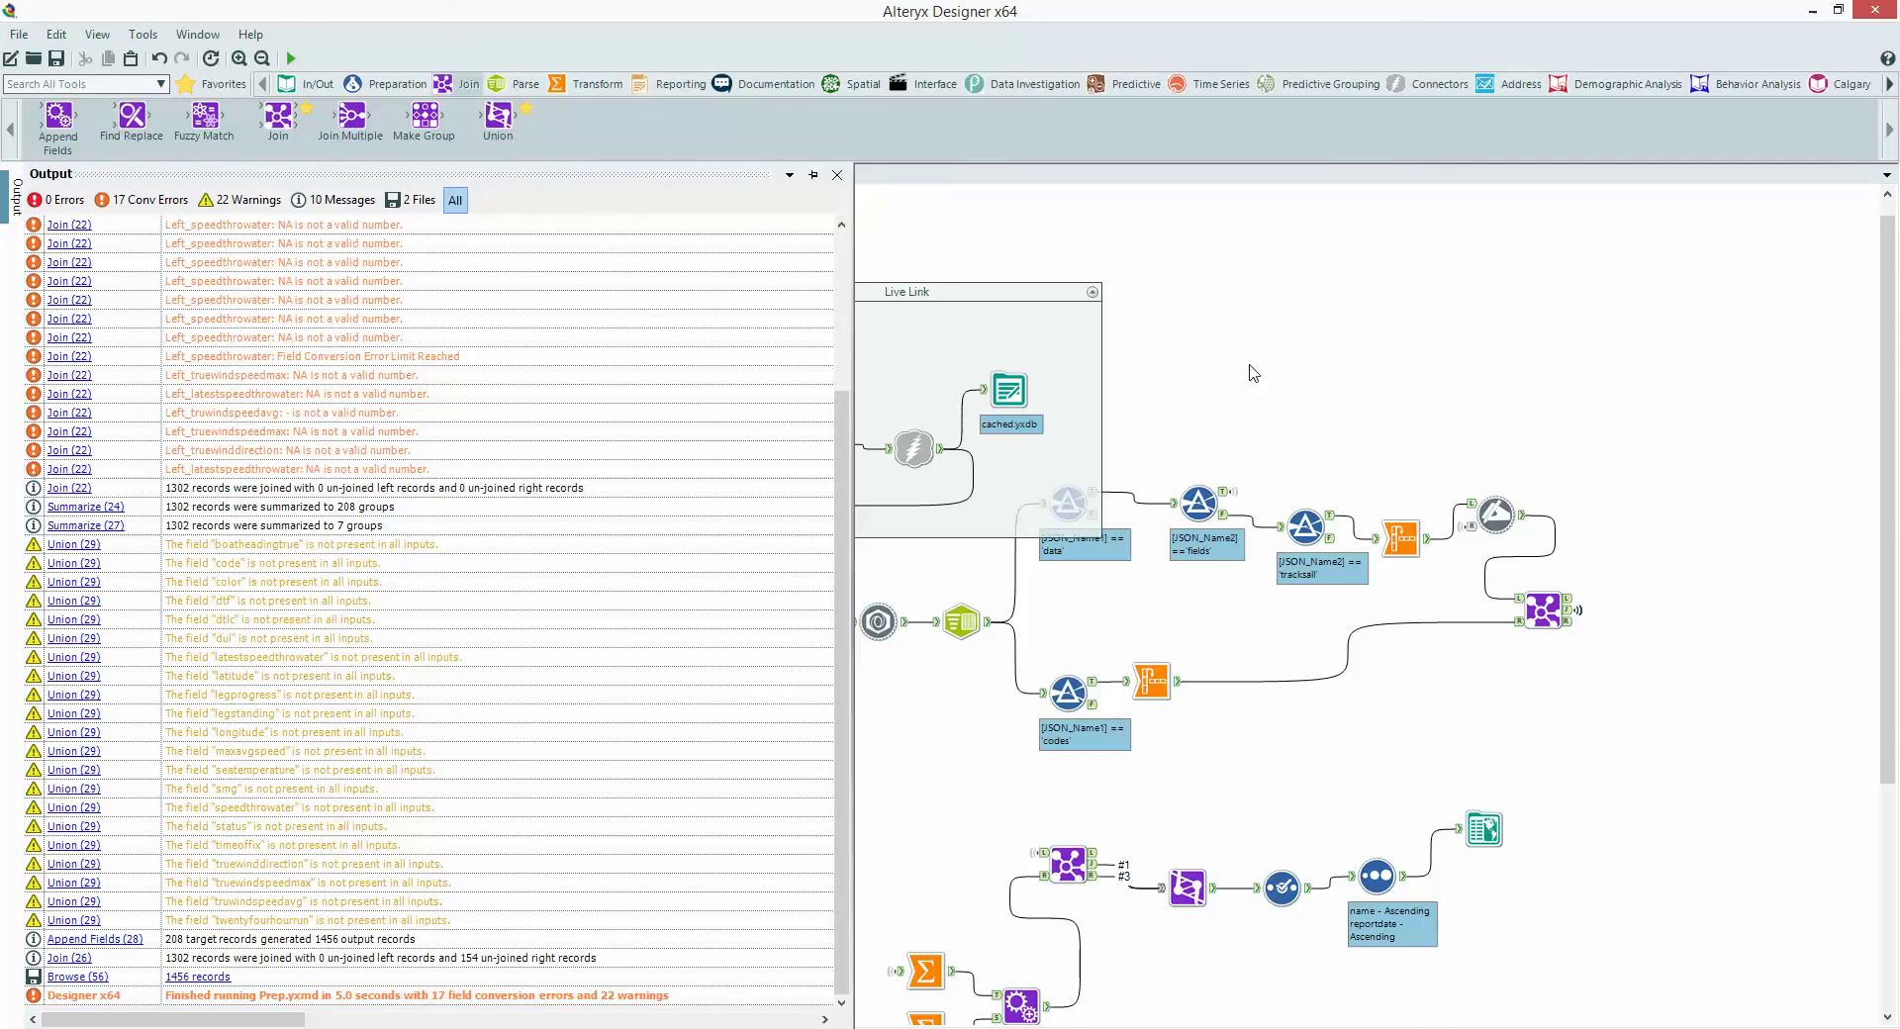
{"action": "left_click", "coordinate": [1100, 302]}
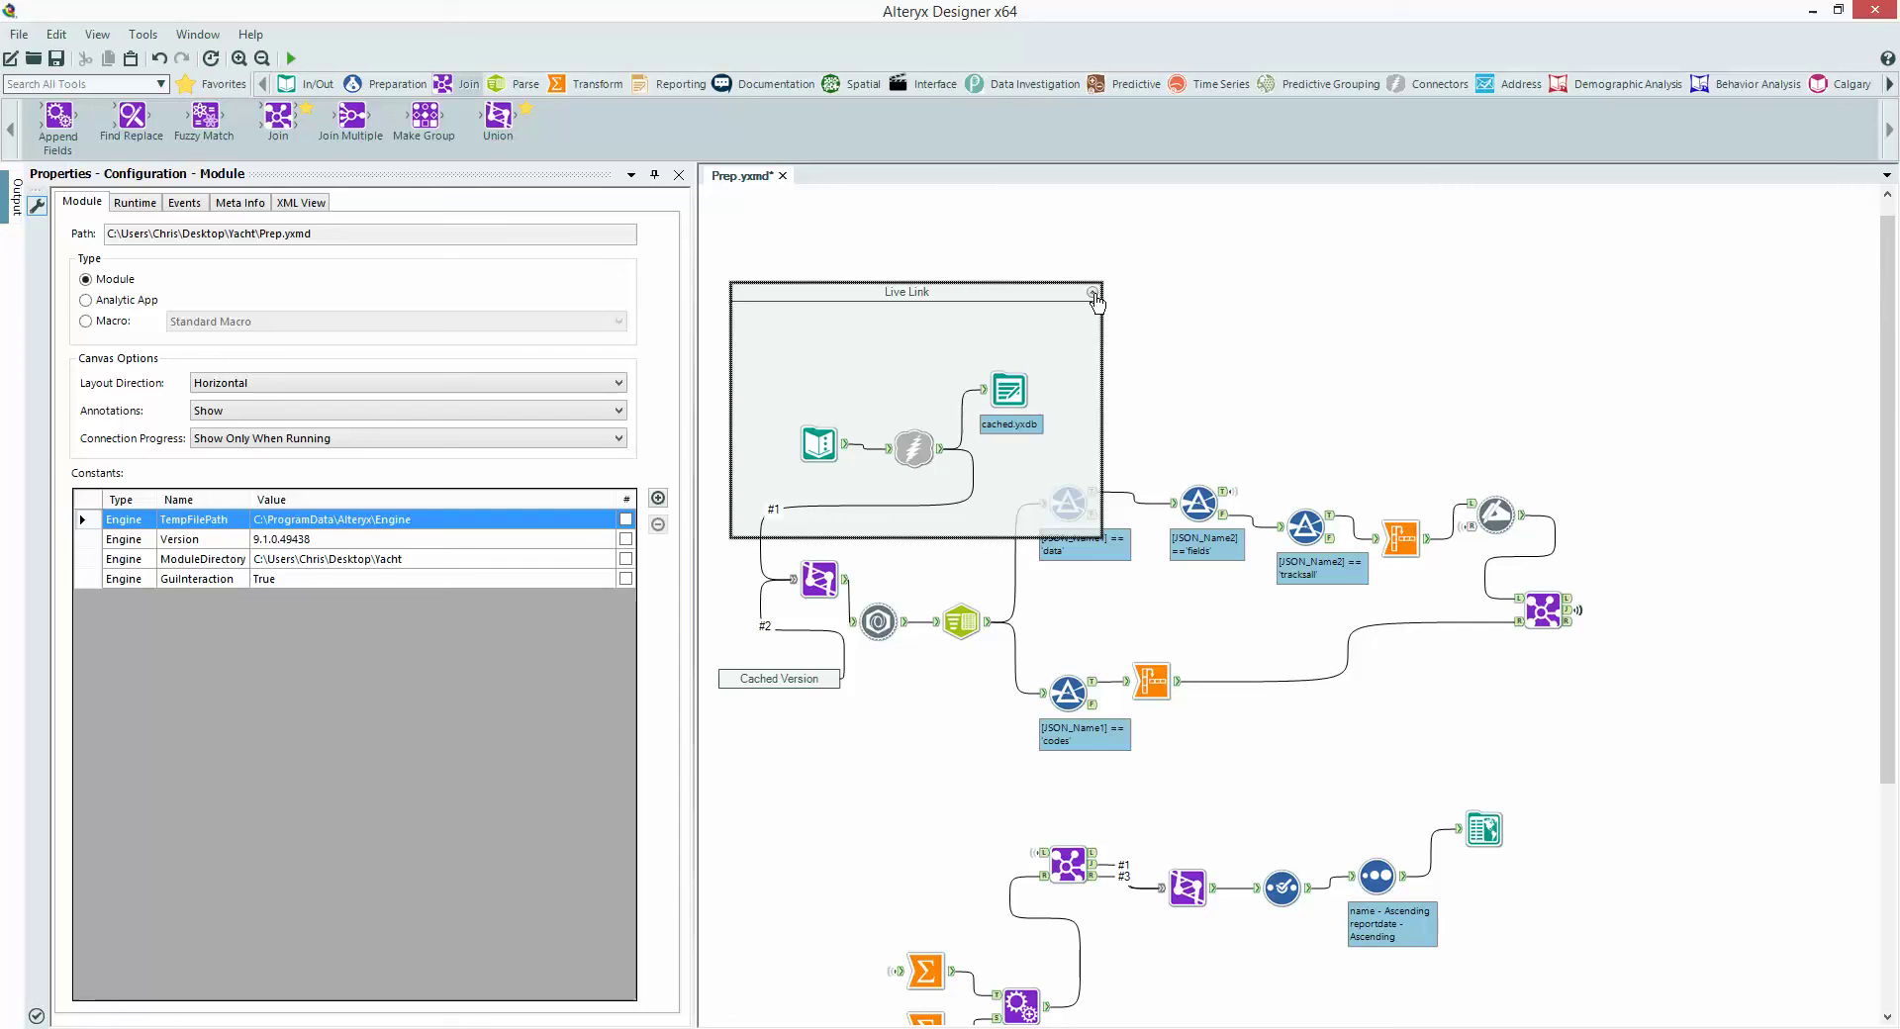
Step: Collapse and disable the Live Link container
{"action": "left_click", "coordinate": [1092, 294]}
{"action": "left_click", "coordinate": [822, 296]}
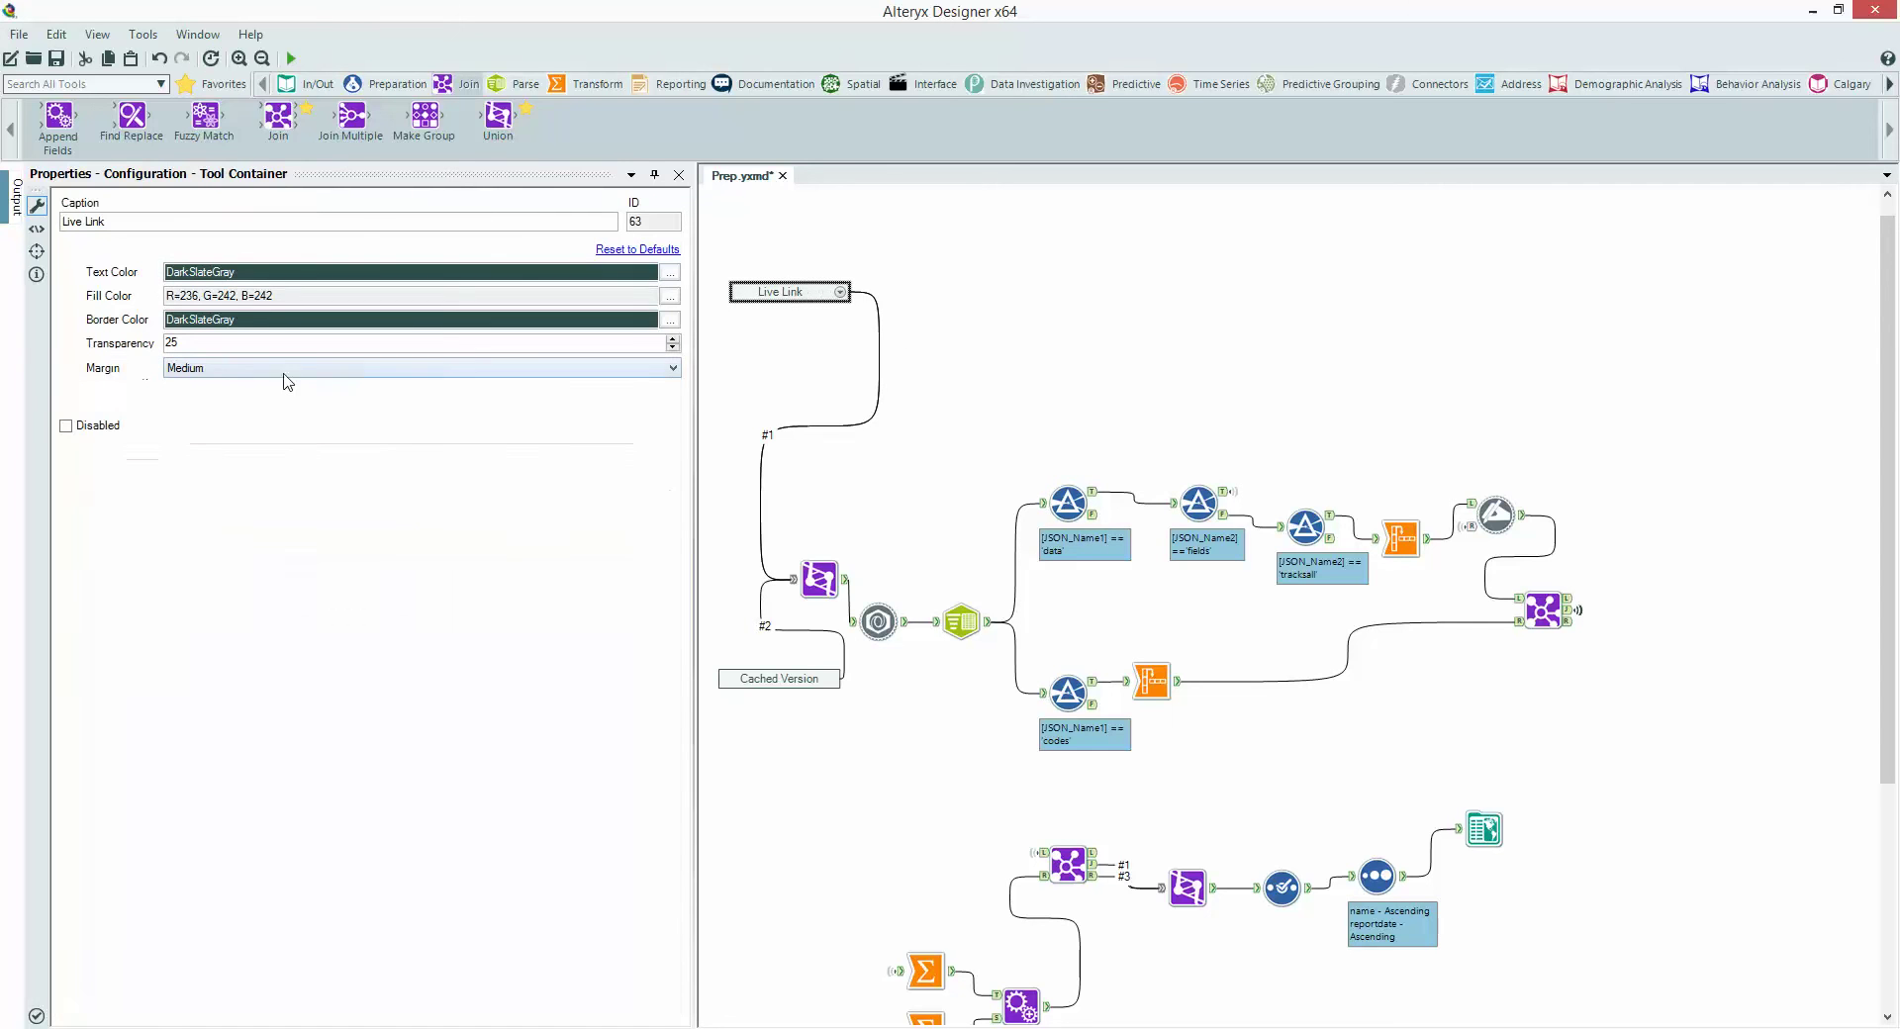
{"action": "left_click", "coordinate": [91, 429]}
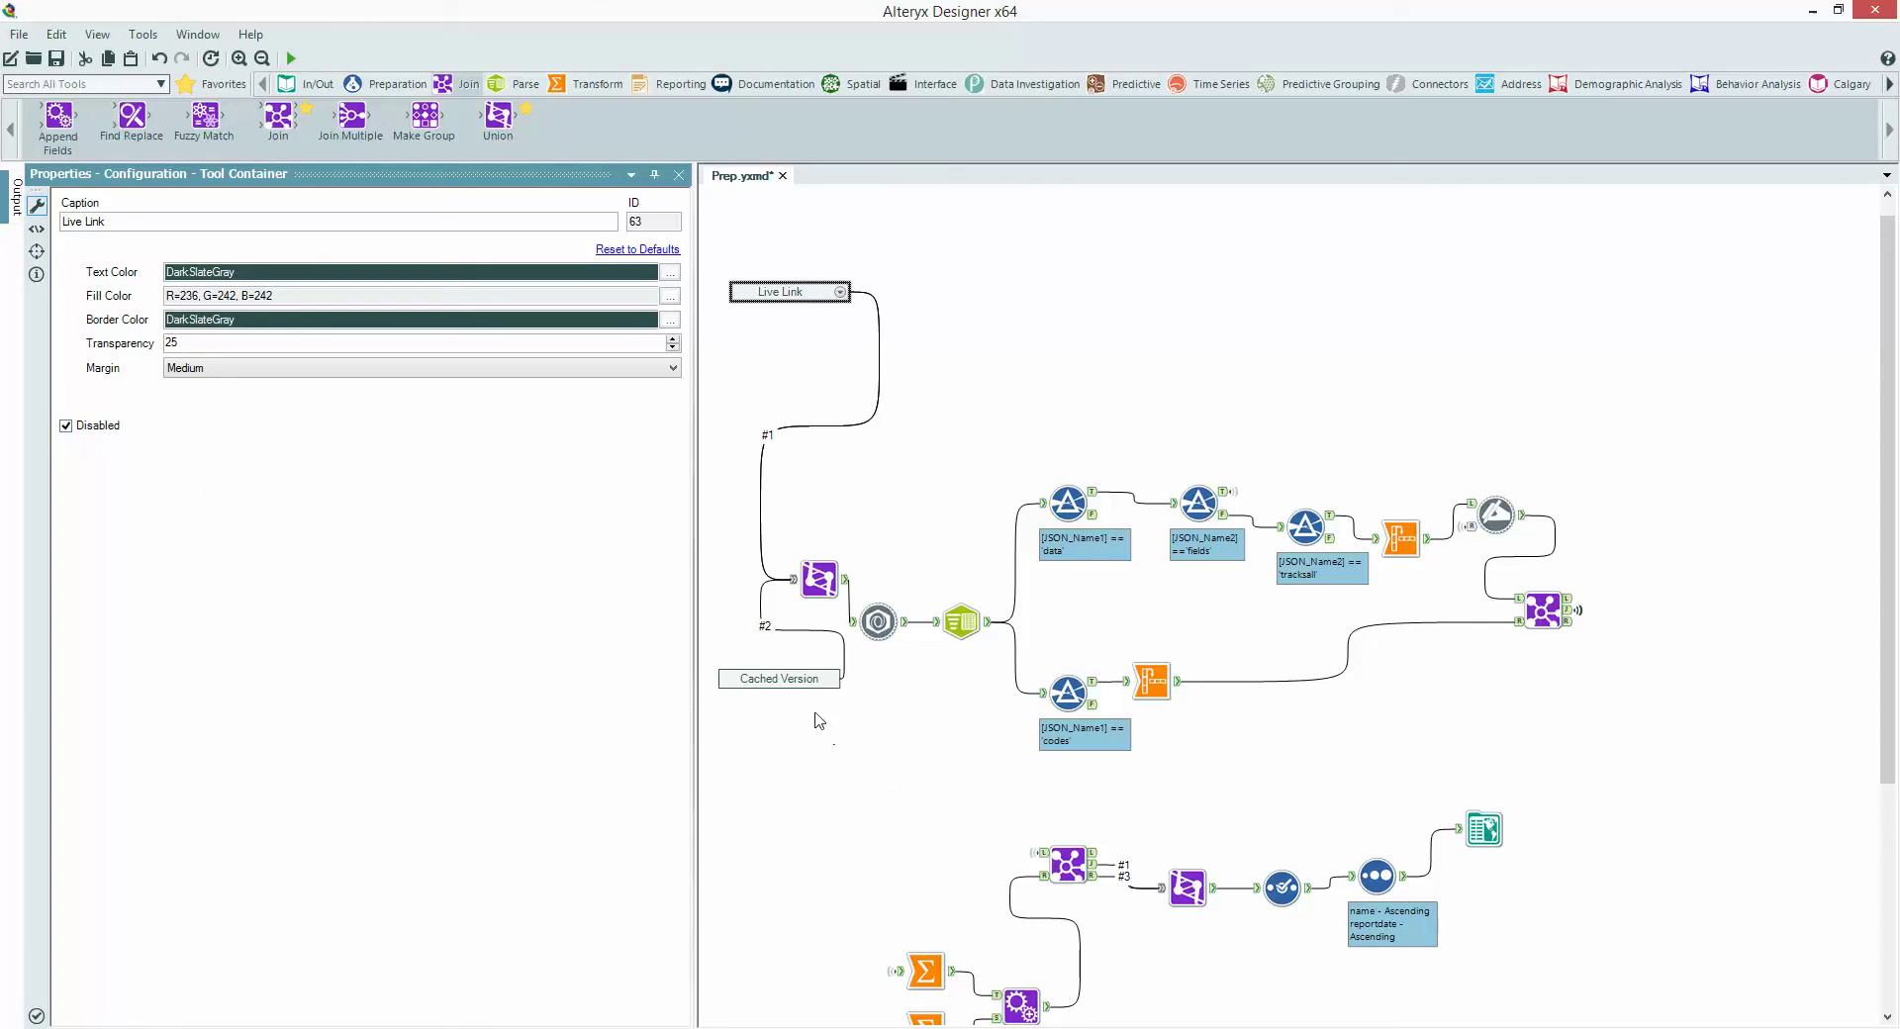
{"action": "left_click", "coordinate": [802, 681]}
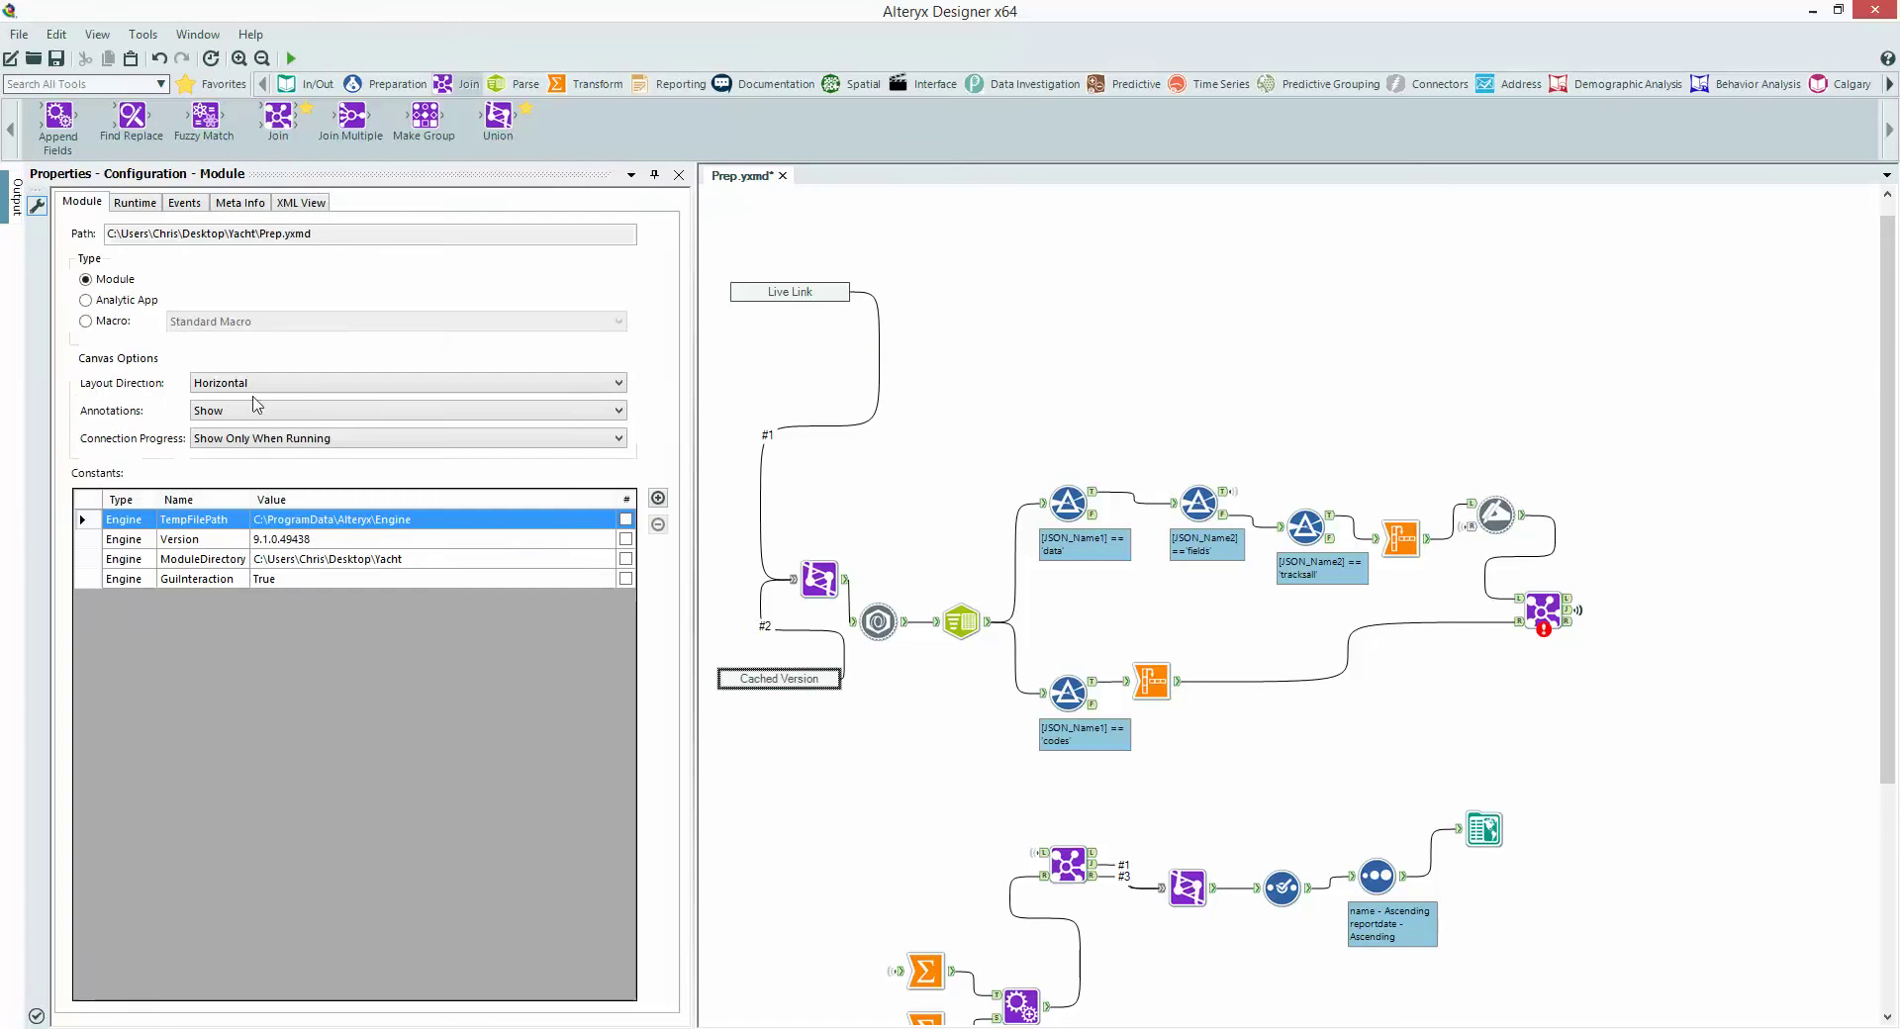
Step: Re-enable Cached Version and rerun the workflow on cached data in 0.6 seconds
{"action": "left_click", "coordinate": [791, 681]}
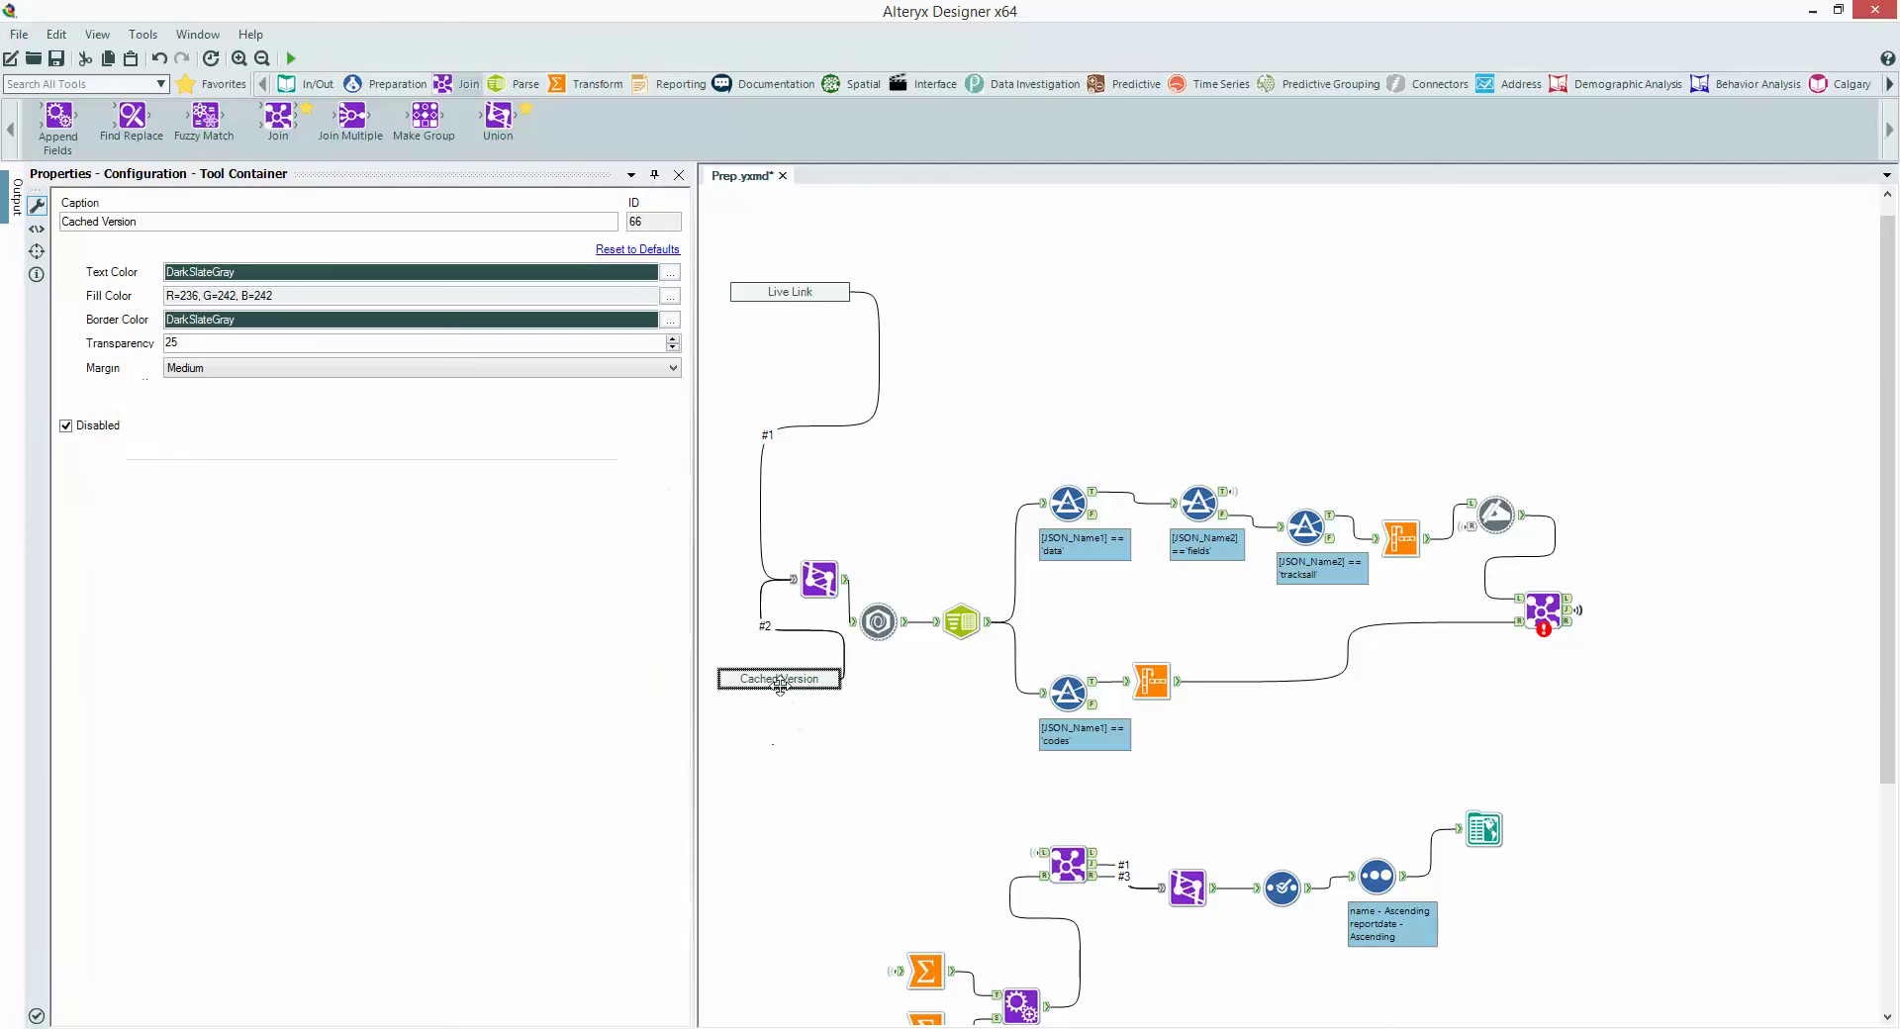
{"action": "left_click", "coordinate": [66, 428]}
{"action": "left_click", "coordinate": [995, 333]}
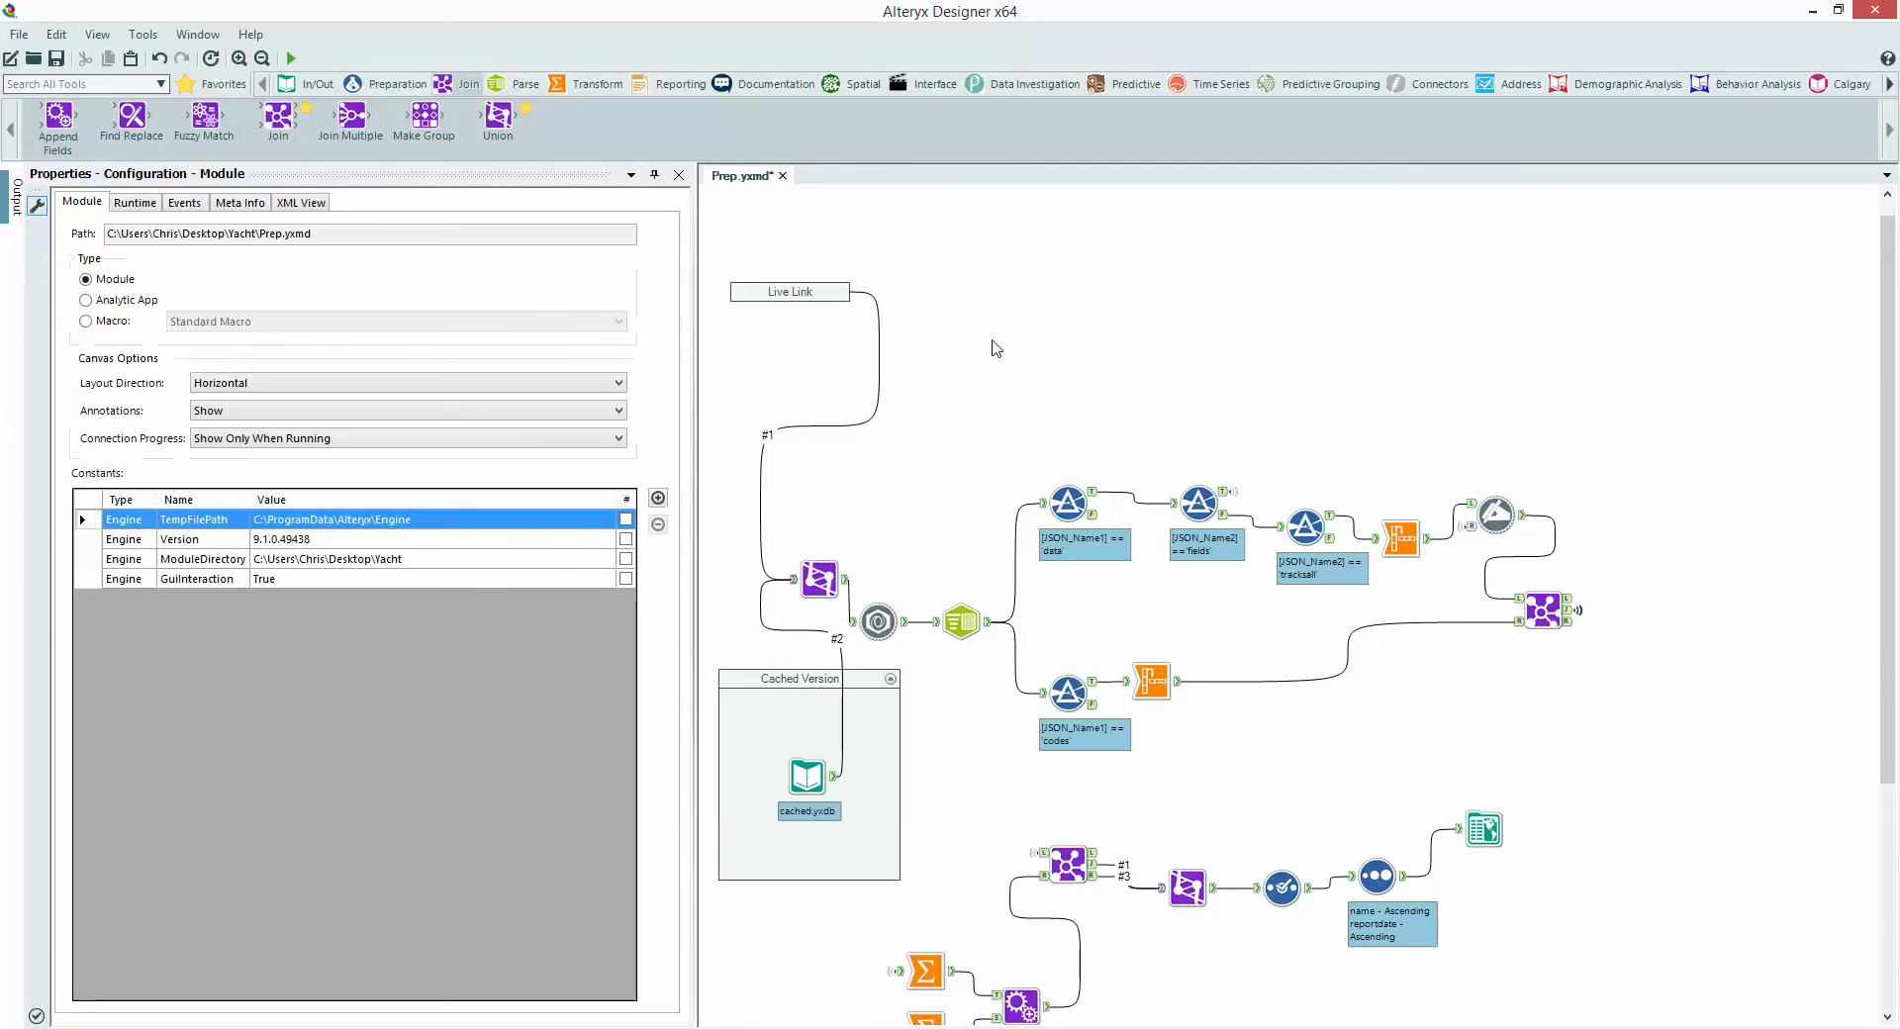
{"action": "left_click", "coordinate": [290, 59]}
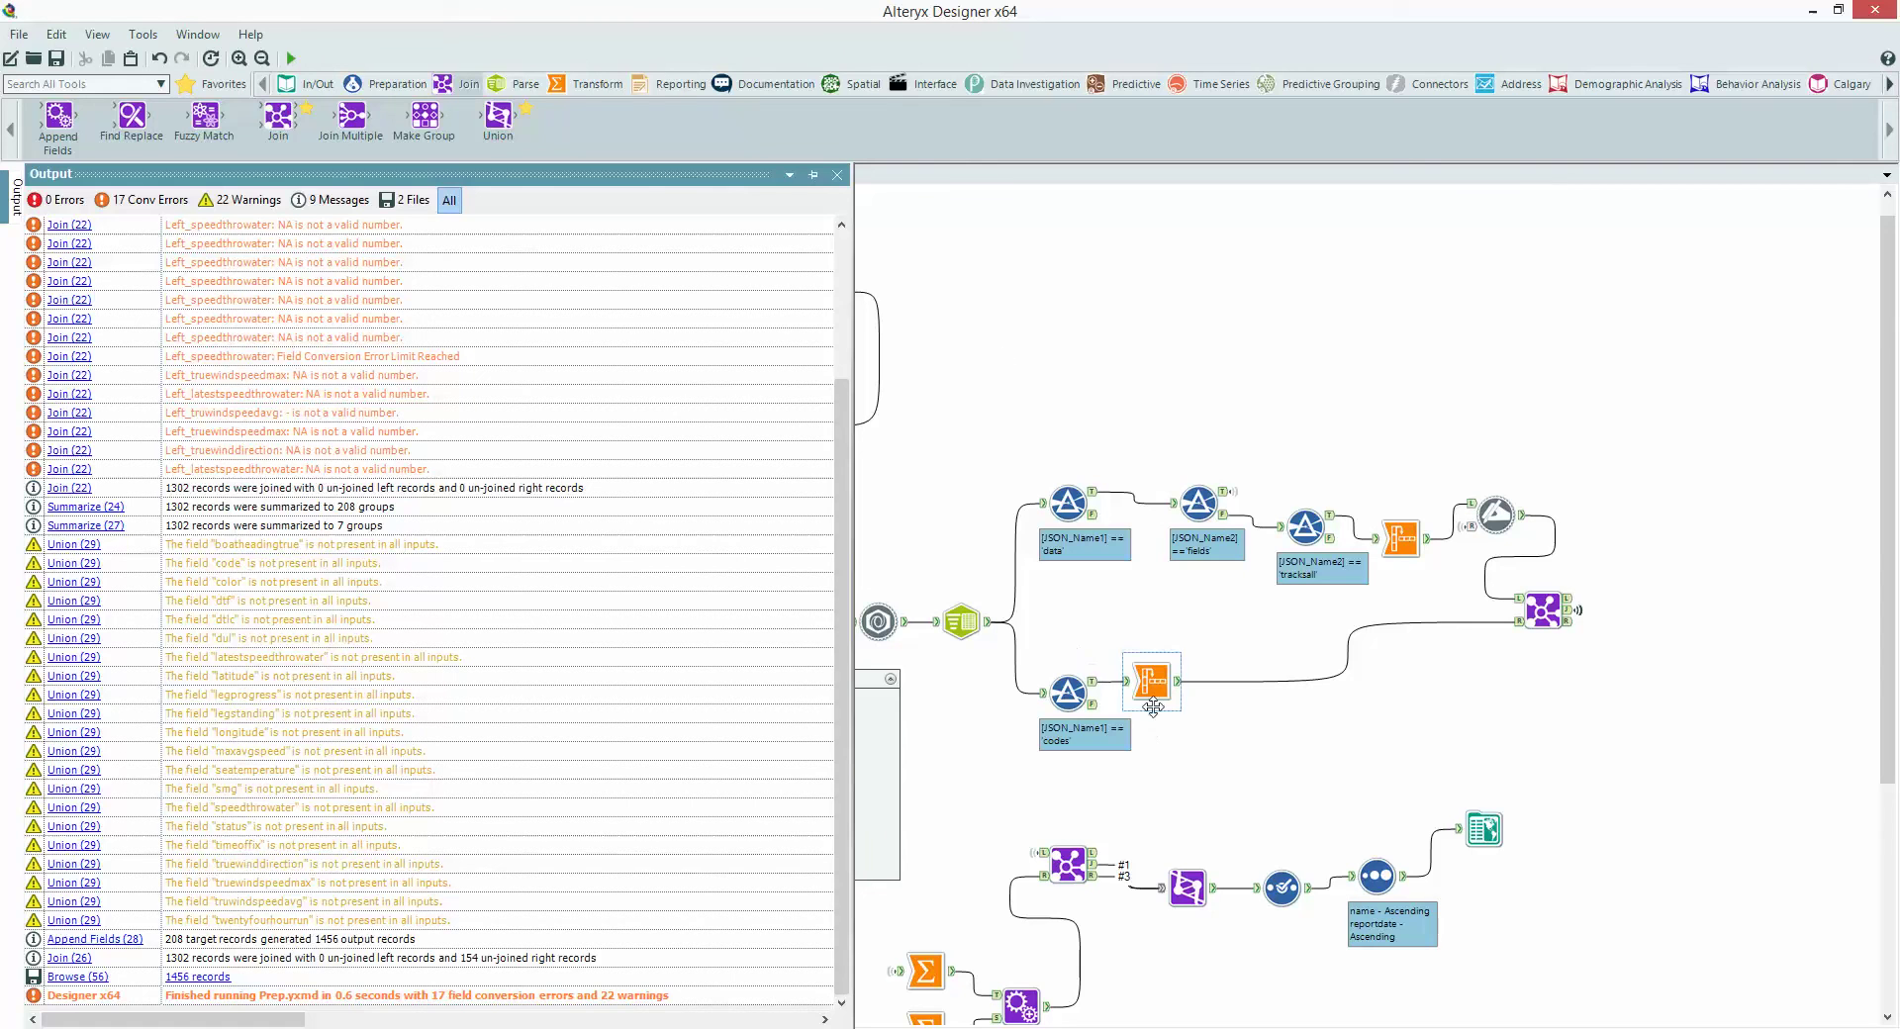
{"action": "left_click", "coordinate": [1030, 308]}
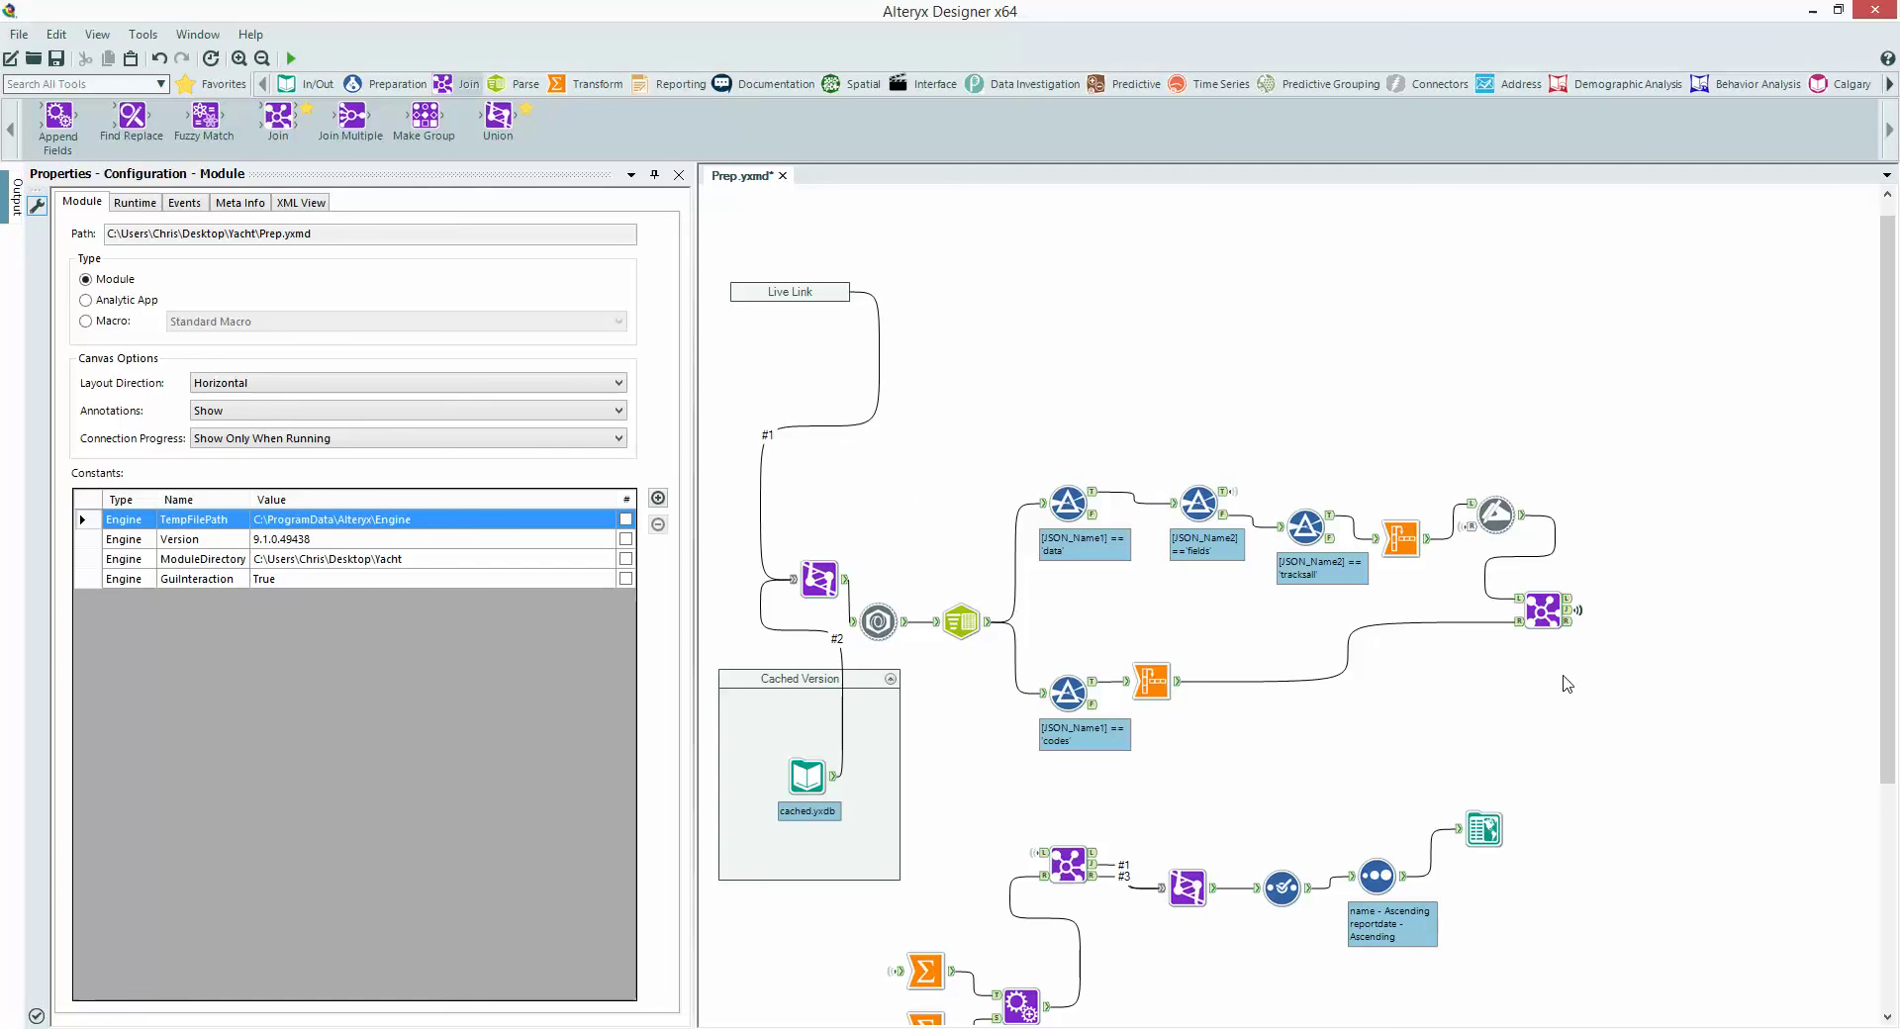
Step: Collapse and disable the Cached Version container
{"action": "left_click", "coordinate": [890, 679]}
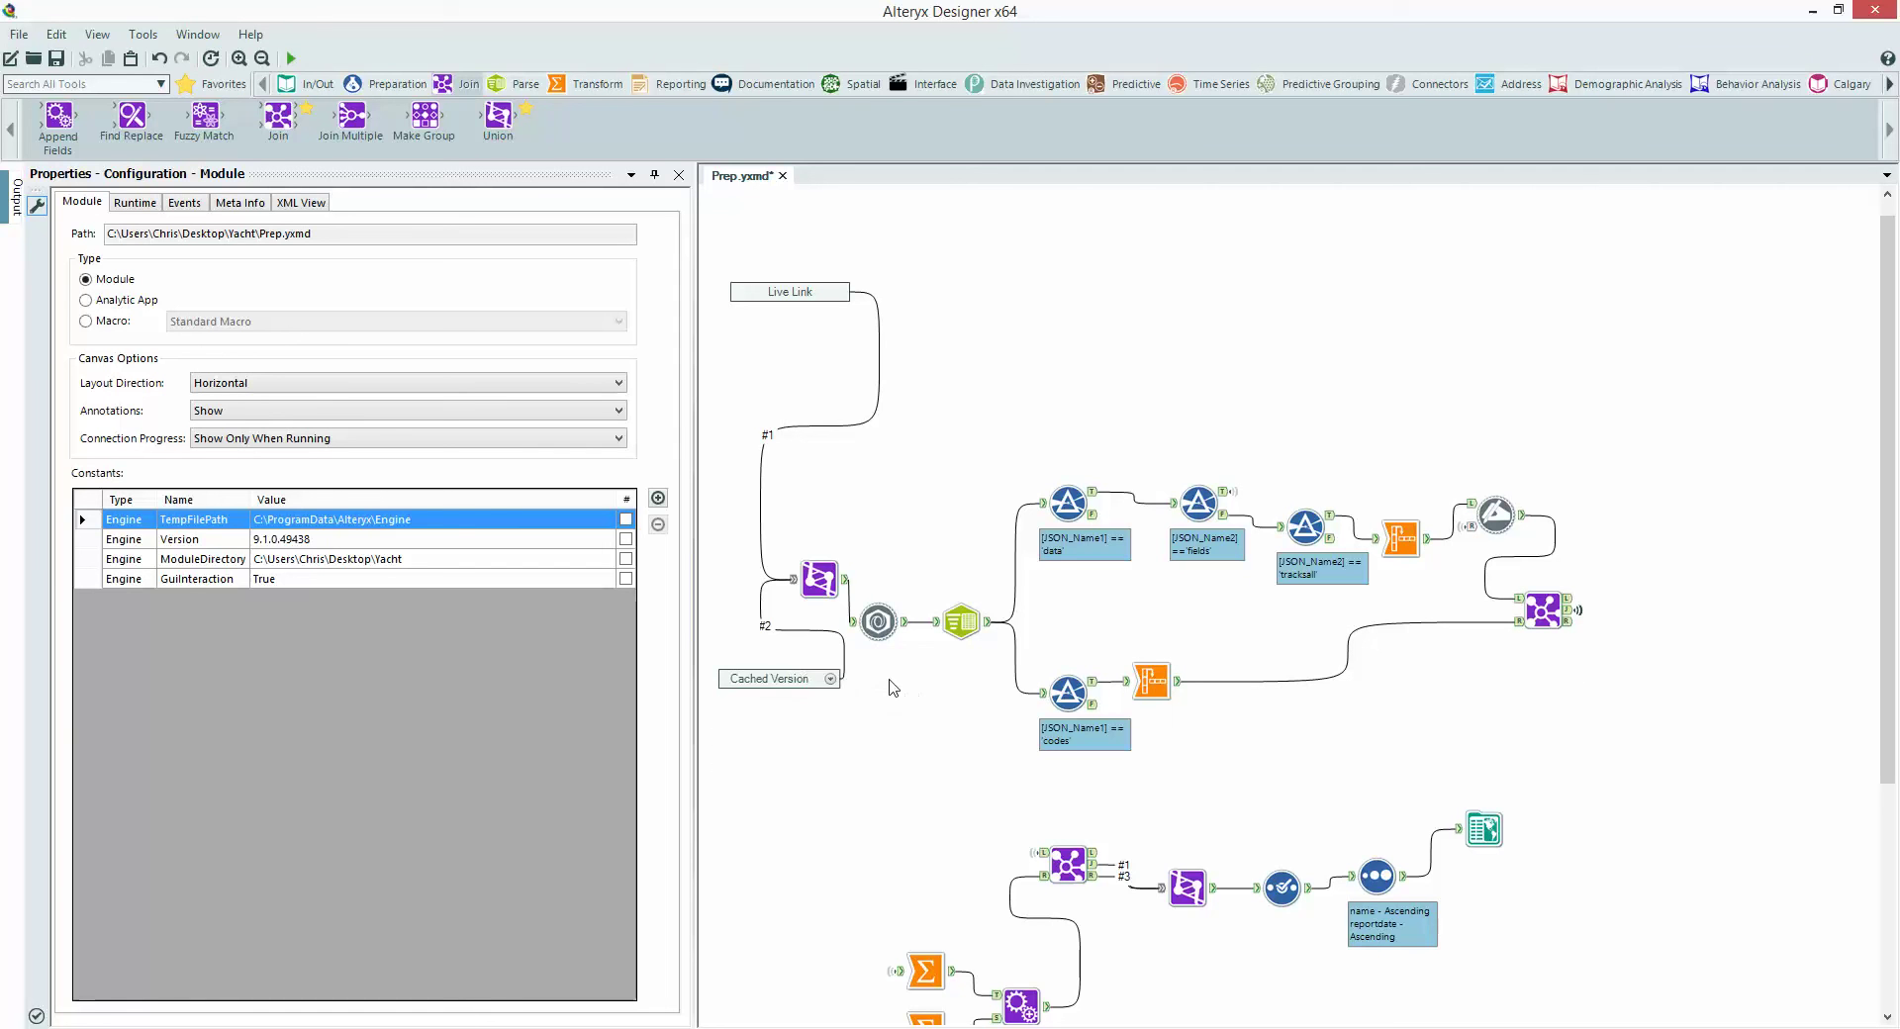
{"action": "left_click", "coordinate": [801, 680]}
{"action": "left_click", "coordinate": [67, 426]}
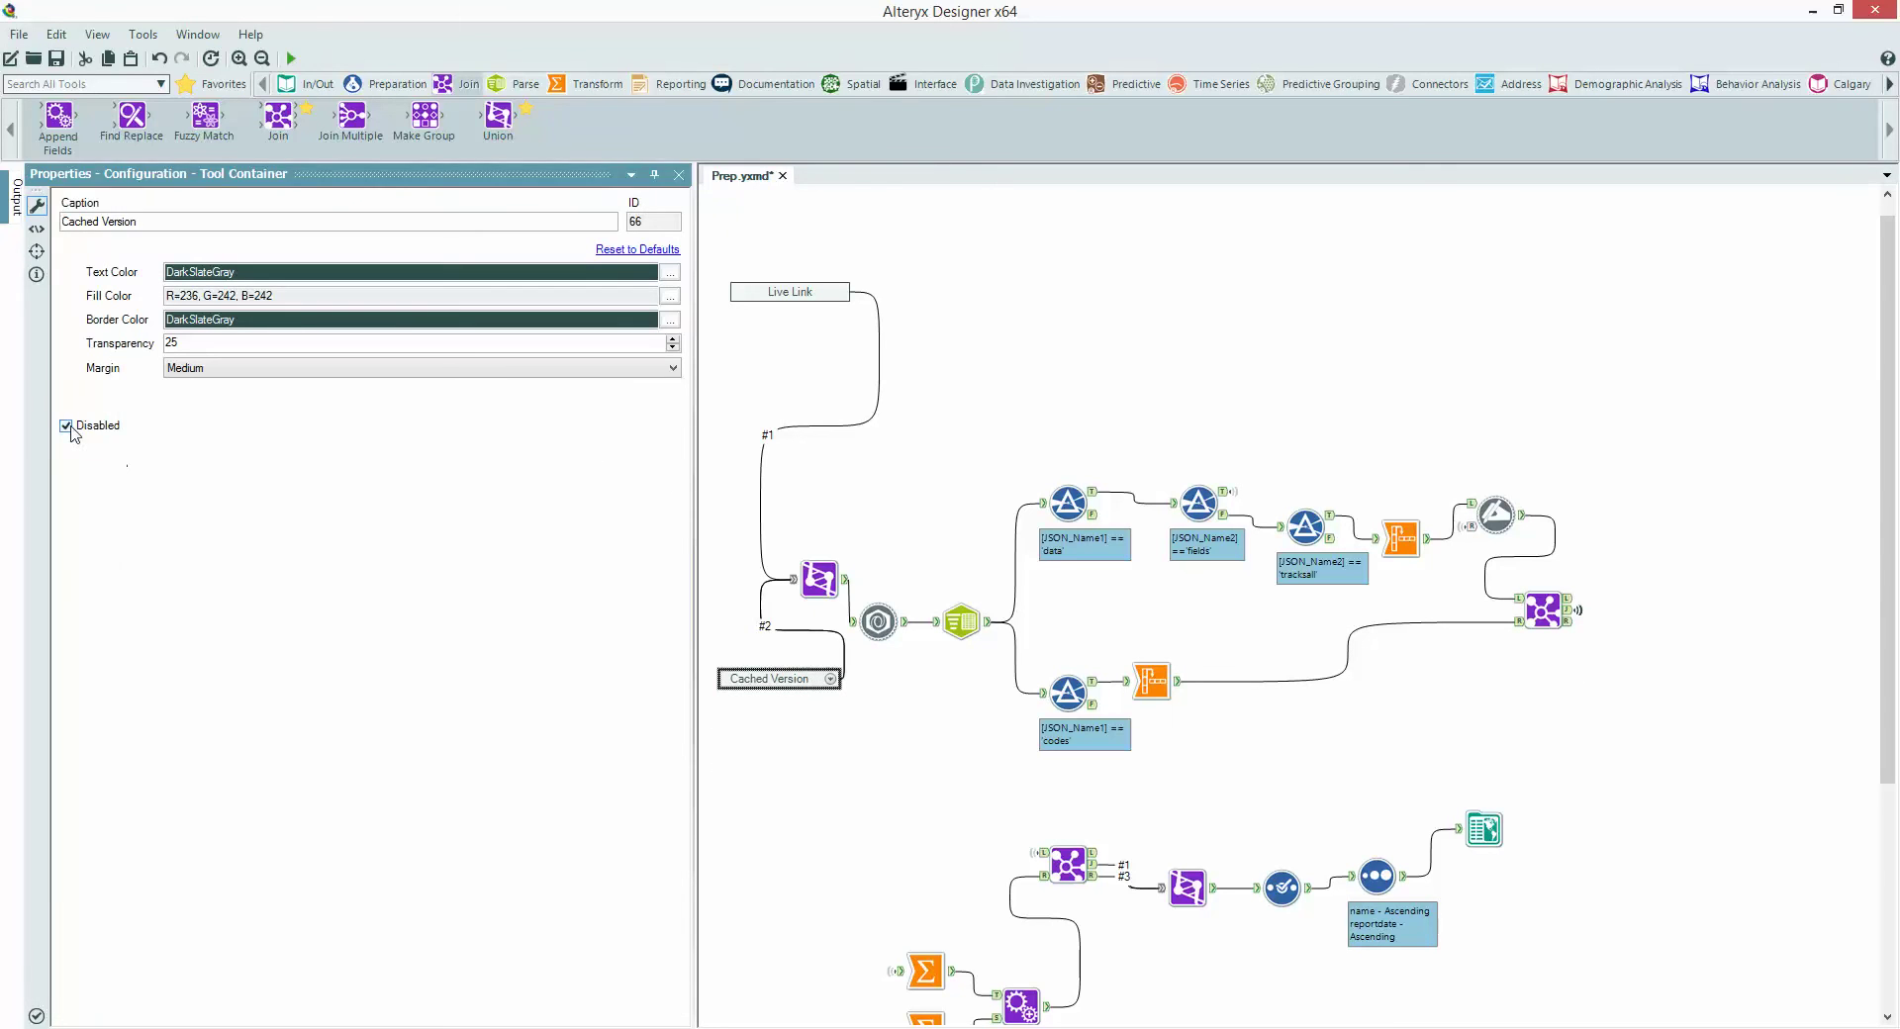
{"action": "left_click", "coordinate": [777, 295]}
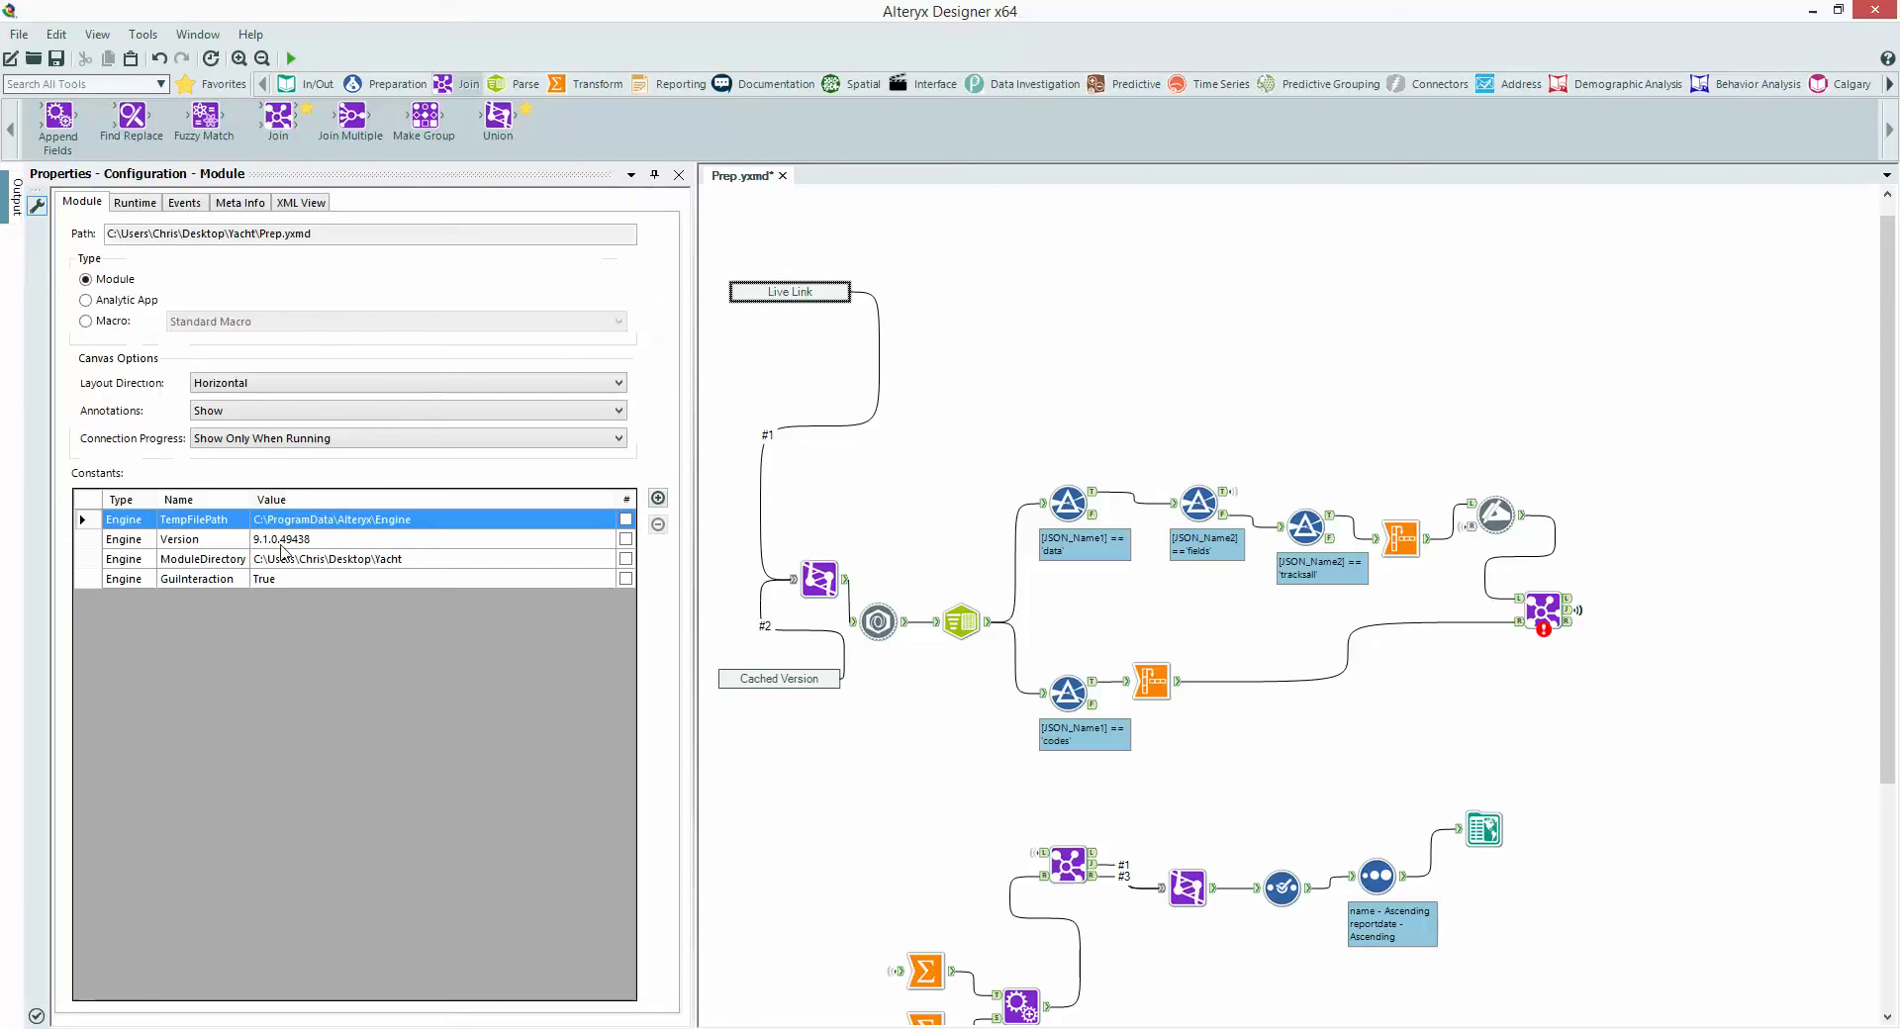
Step: Re-enable Live Link and rerun the workflow on live data in 2.8 seconds
{"action": "left_click", "coordinate": [795, 289]}
{"action": "left_click", "coordinate": [66, 425]}
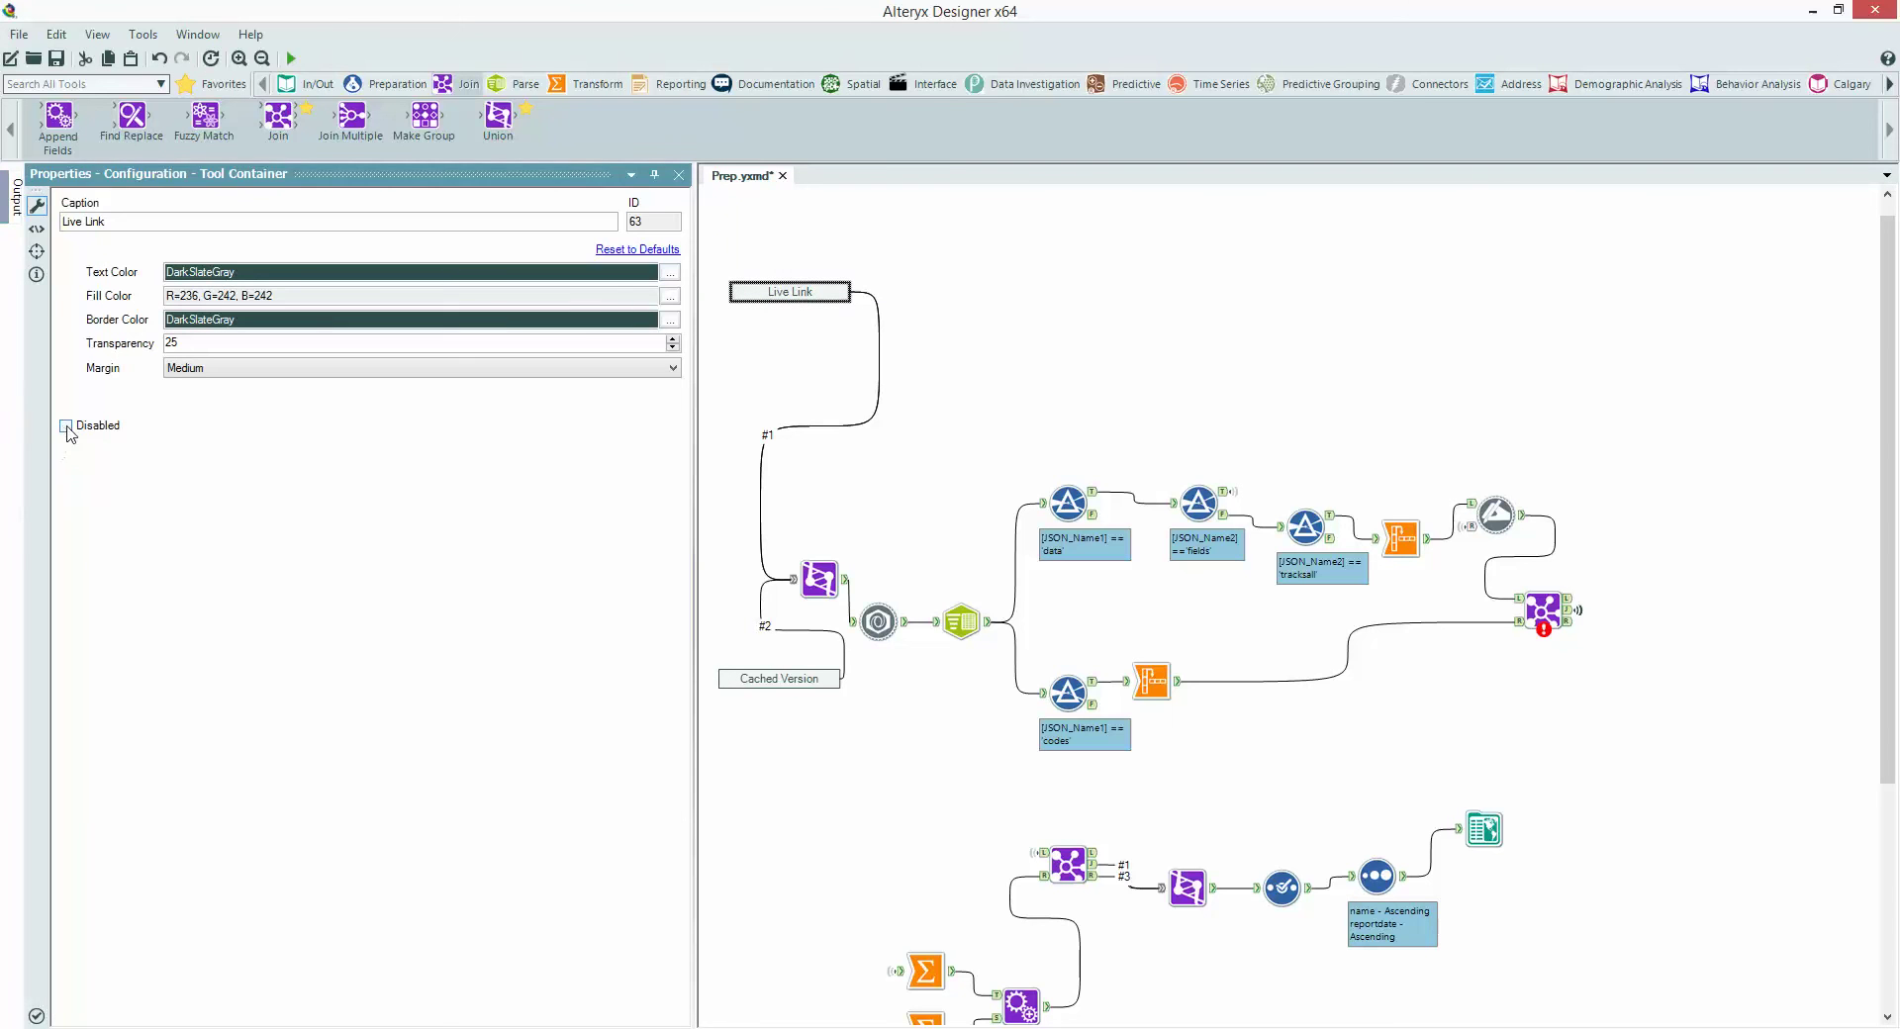
{"action": "left_click", "coordinate": [987, 356]}
{"action": "left_click", "coordinate": [291, 57]}
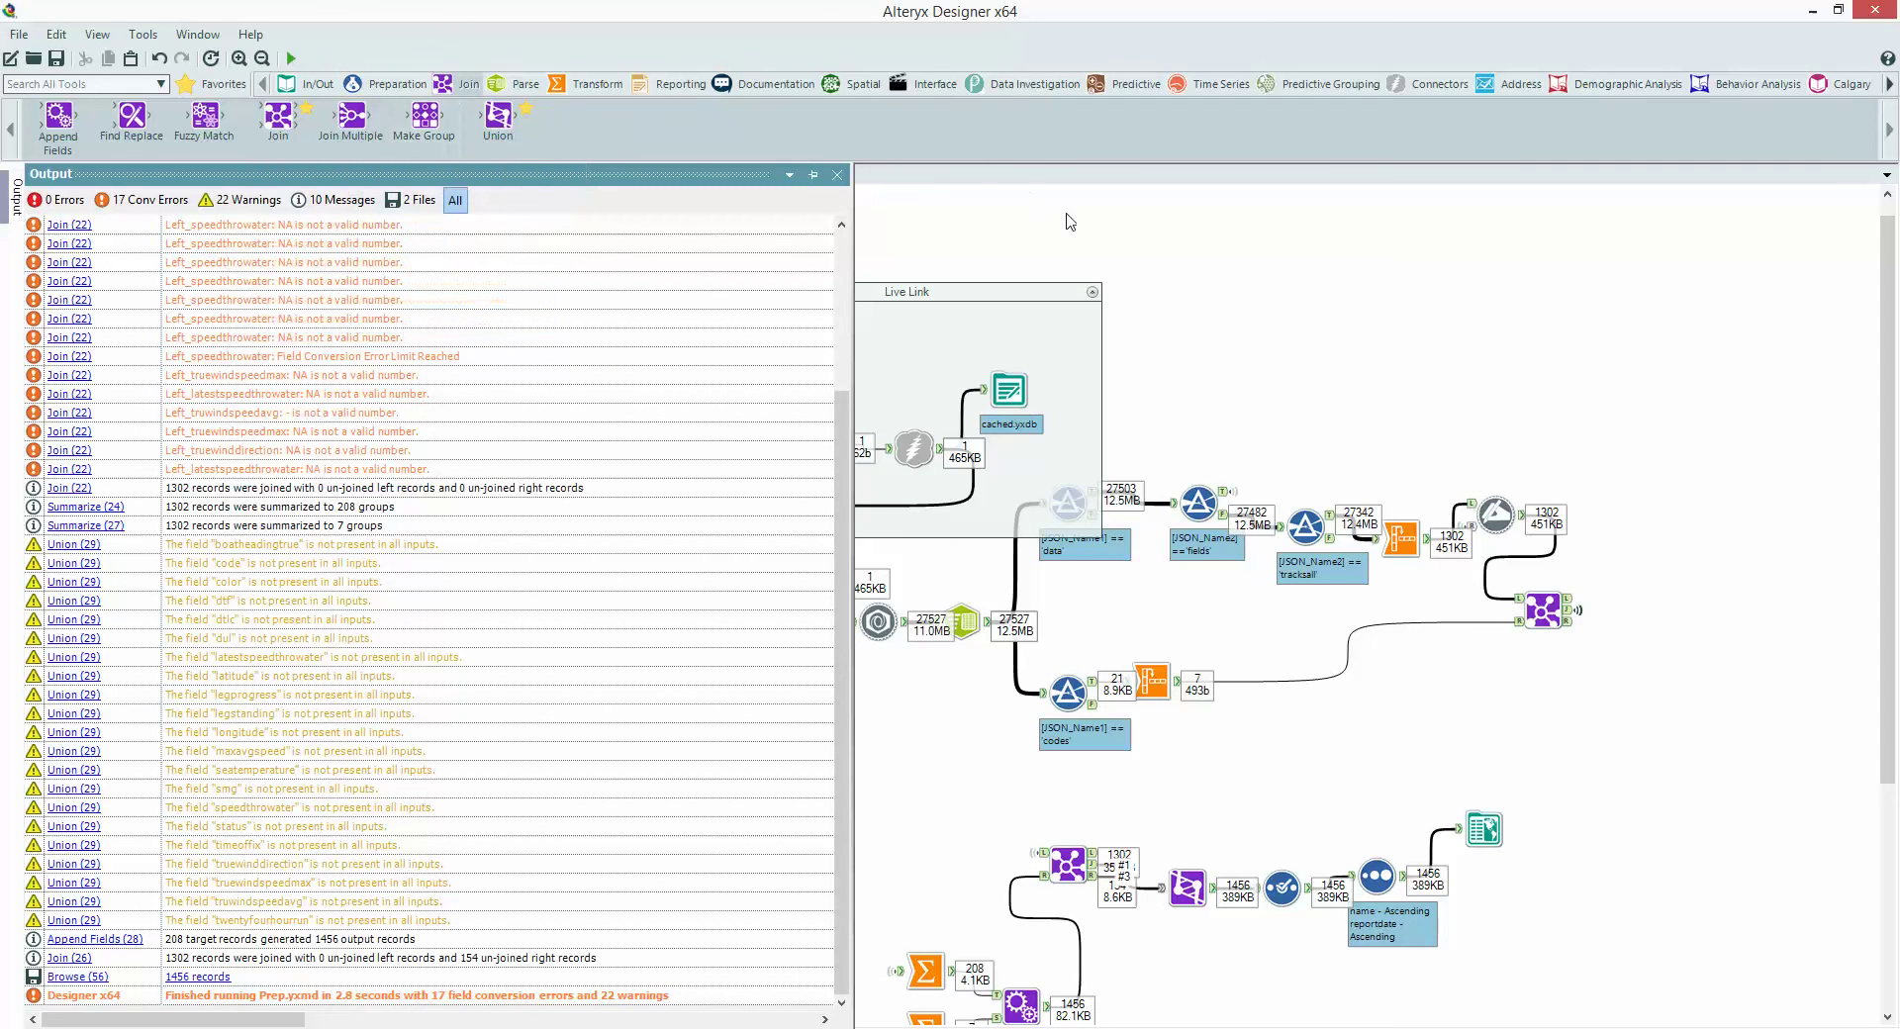
{"action": "left_click", "coordinate": [1034, 348]}
{"action": "left_click", "coordinate": [1206, 293]}
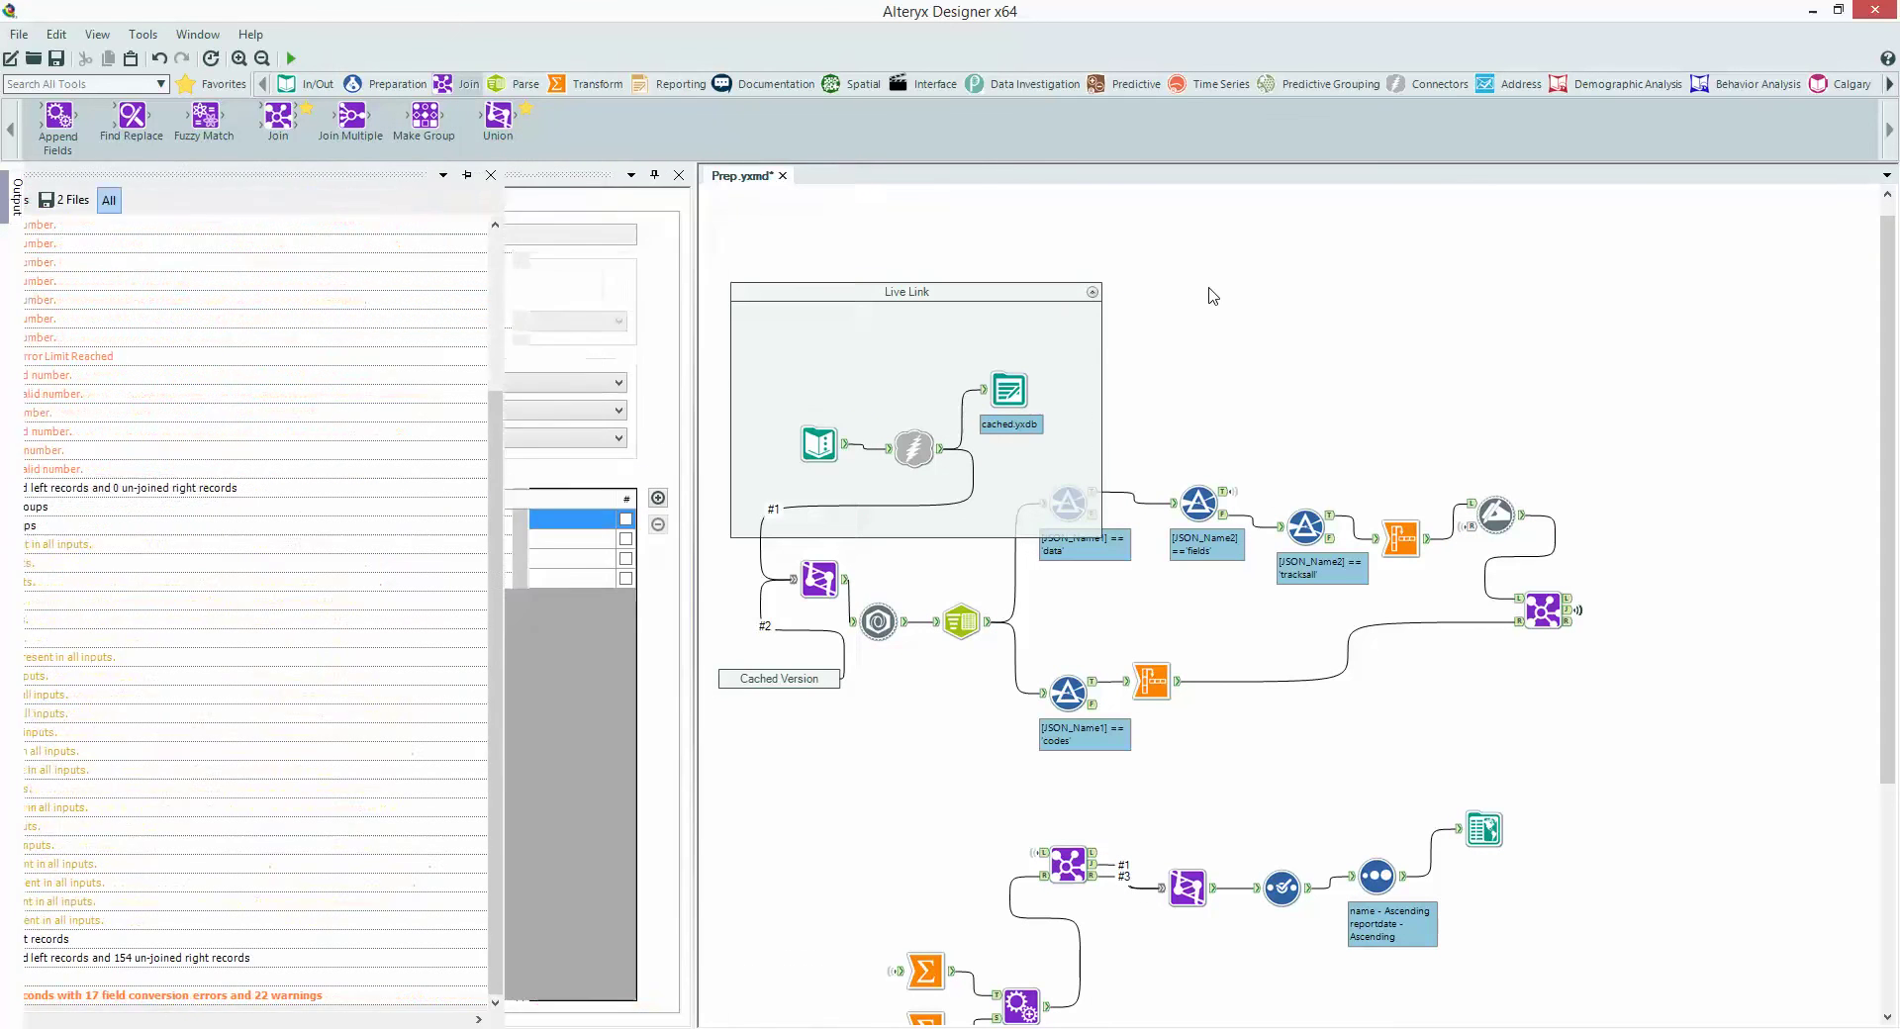